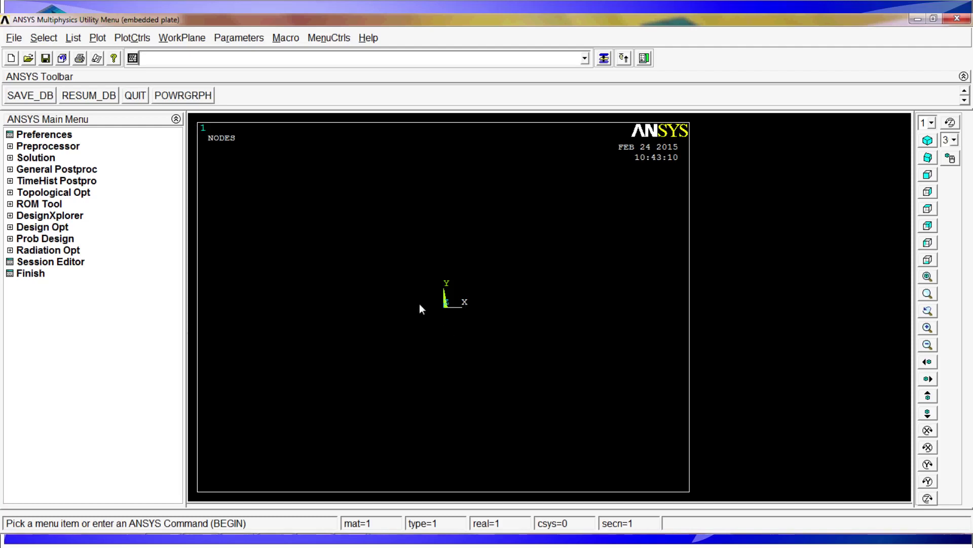
Enter the preprocessor and create keypoint 1 at the origin.
{"action": "type", "text": "k,"}
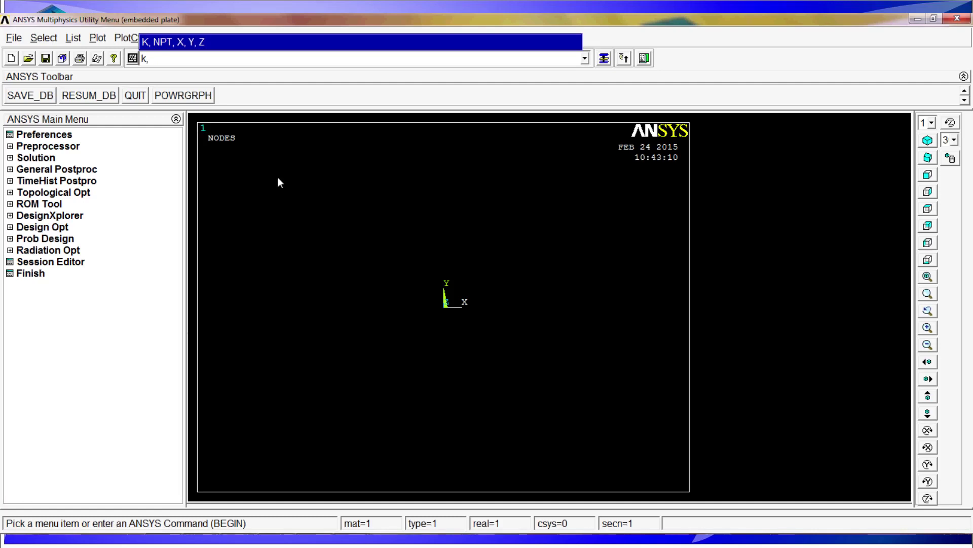
{"action": "key", "text": "Return"}
{"action": "left_click", "coordinate": [171, 98]}
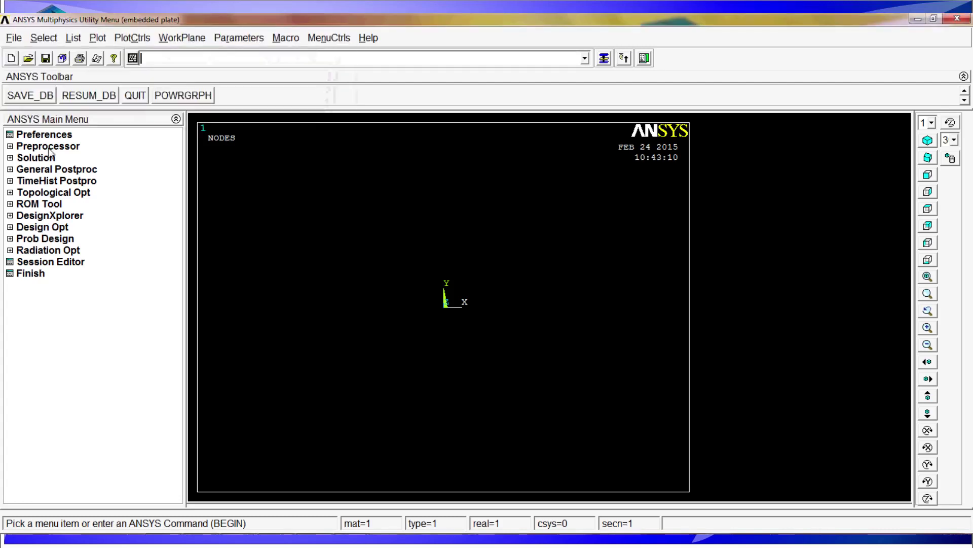
{"action": "left_click", "coordinate": [65, 148]}
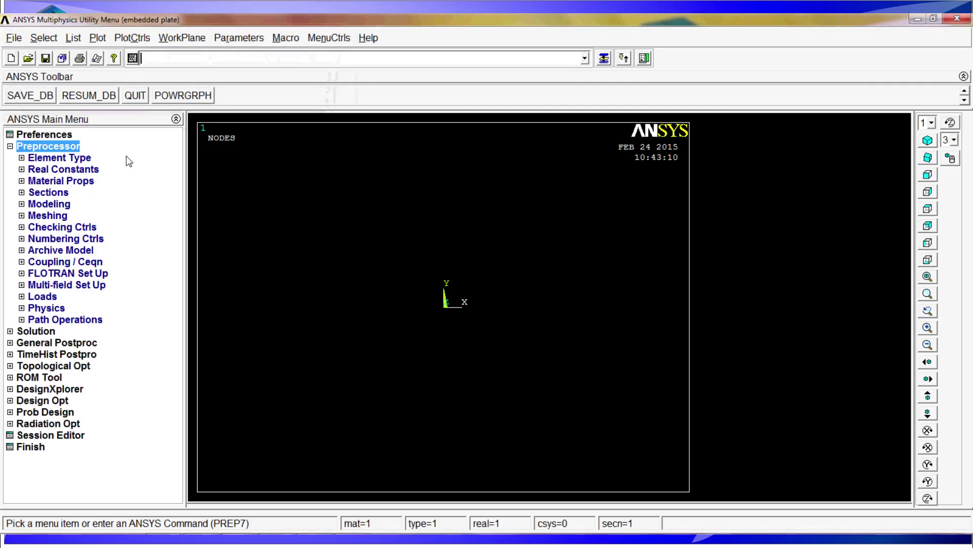
{"action": "type", "text": "k"}
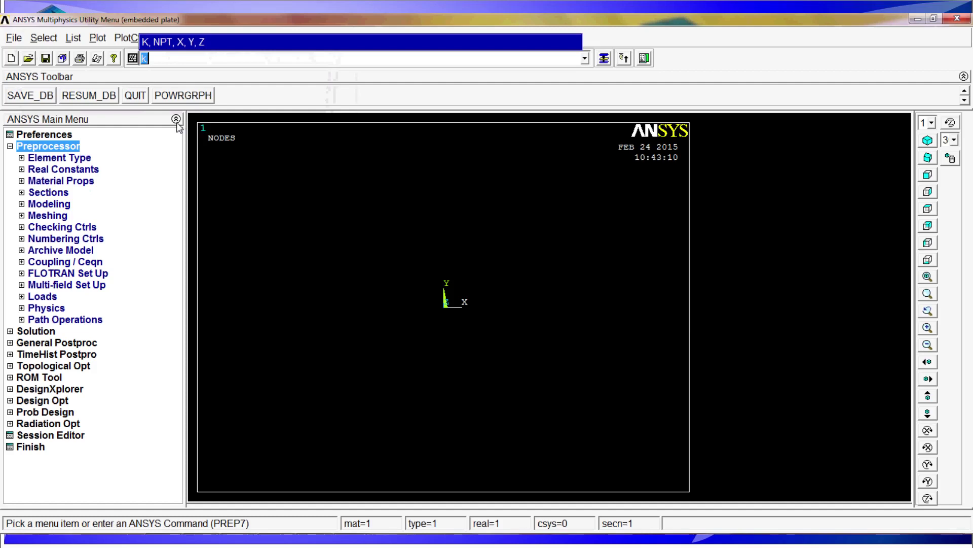
{"action": "key", "text": "Return"}
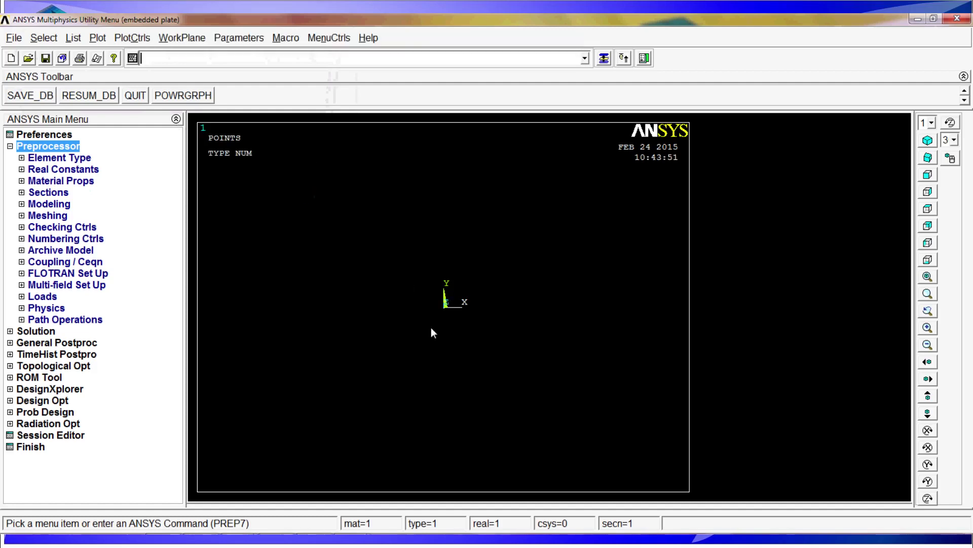
Create keypoint 2 at Z = 100/1000 and list the keypoints to check them.
{"action": "type", "text": "k"}
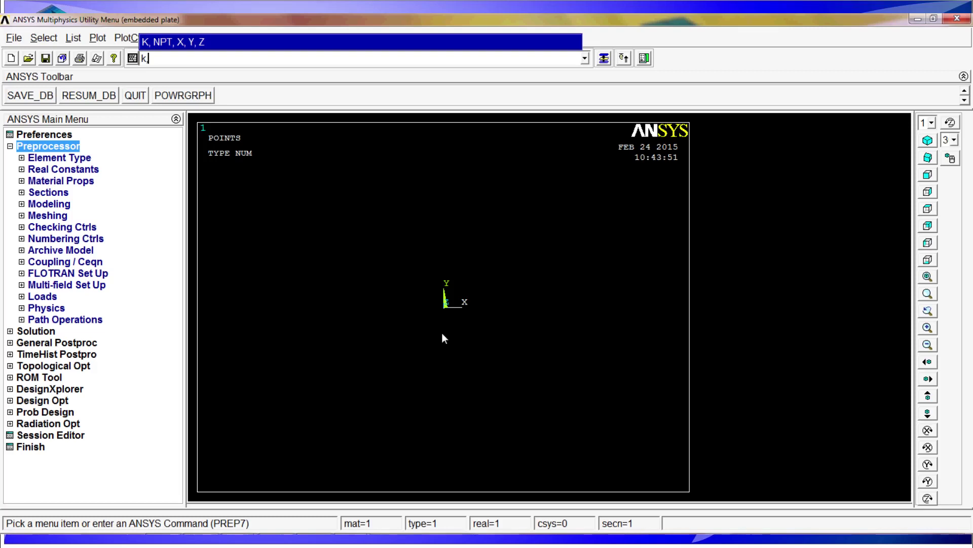
{"action": "type", "text": ",,,100/1000"}
{"action": "key", "text": "Return"}
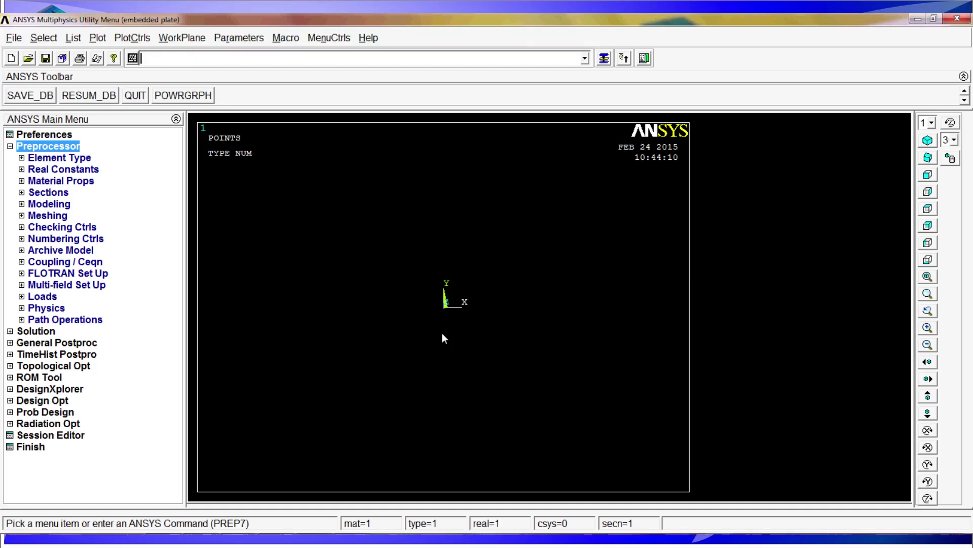
{"action": "type", "text": "klist"}
{"action": "key", "text": "Return"}
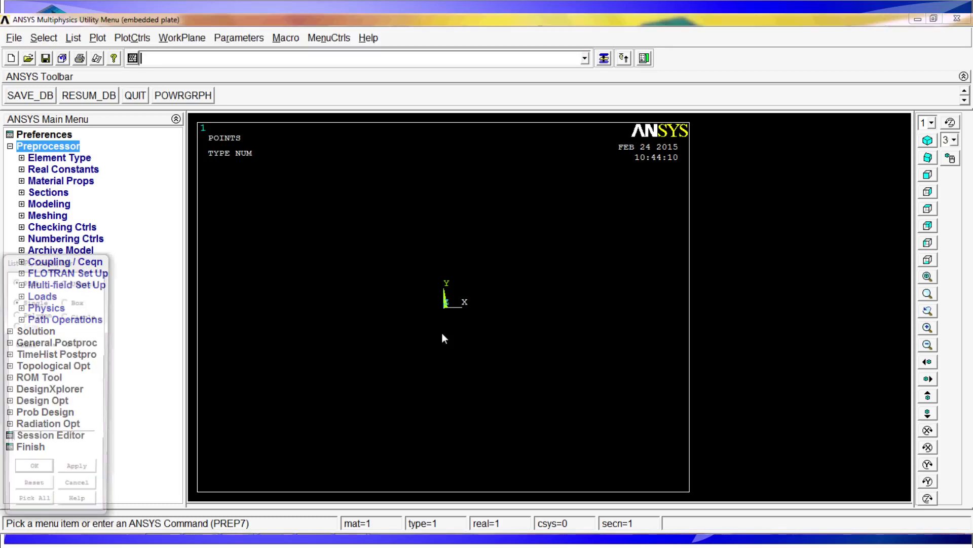
{"action": "left_click", "coordinate": [438, 329]}
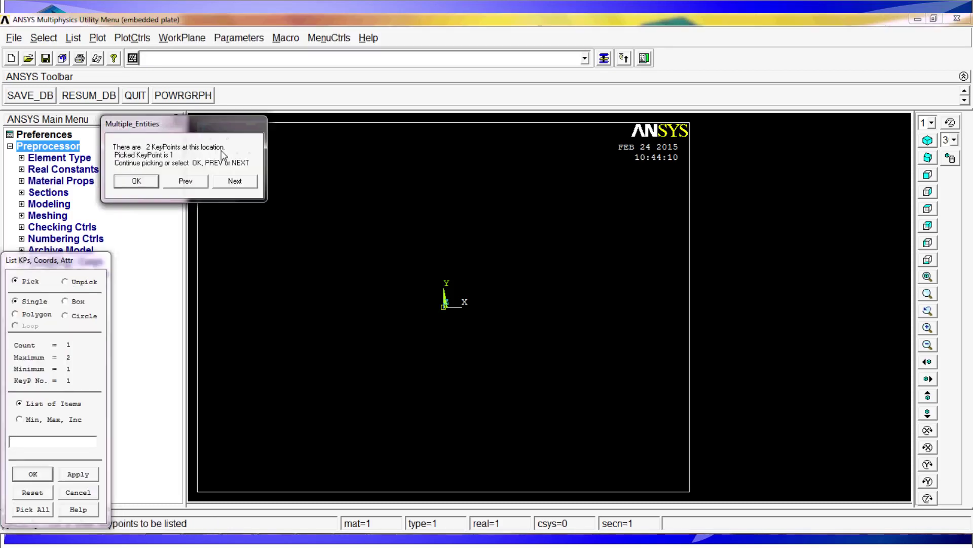
{"action": "left_click", "coordinate": [87, 491]}
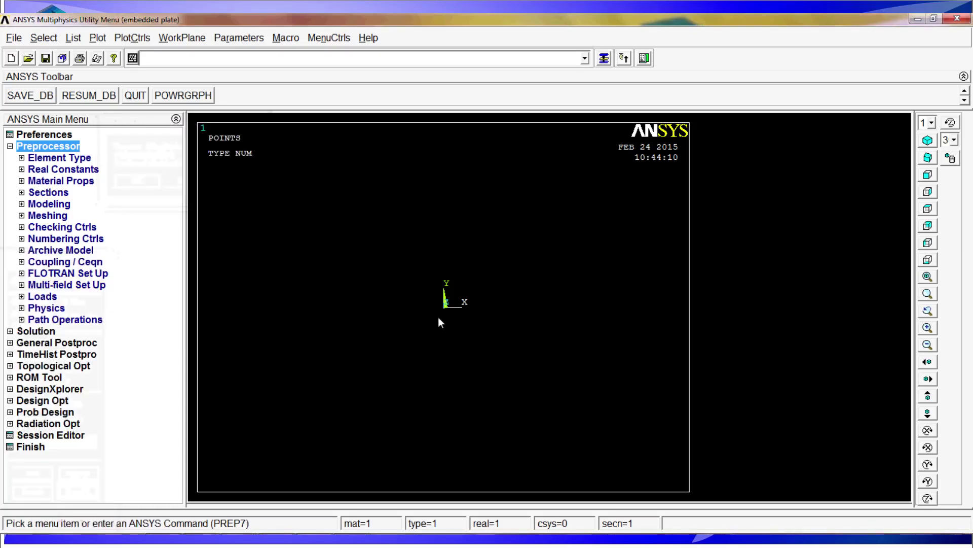
Edit the recalled keypoint command to k,,1, creating keypoint 3 at X = 1.
{"action": "type", "text": "k"}
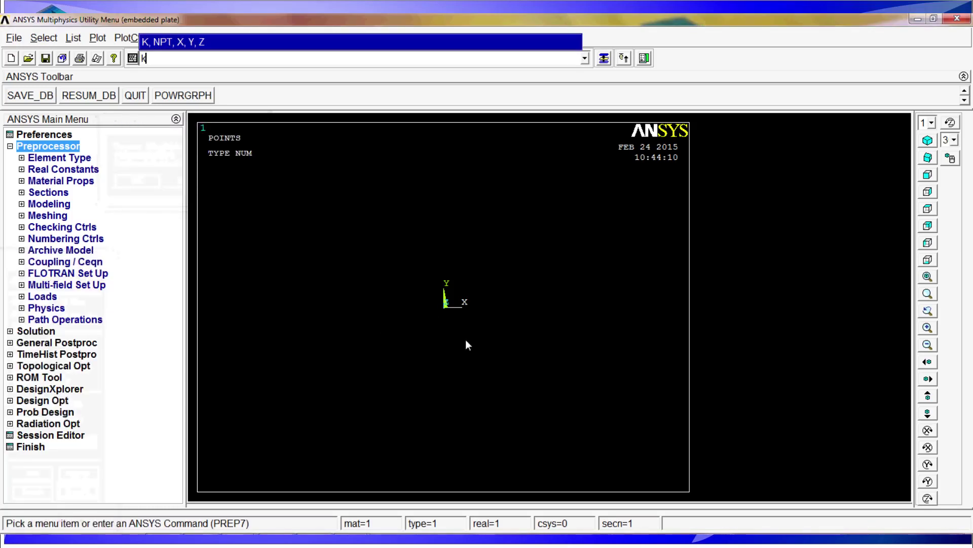
{"action": "key", "text": "Return"}
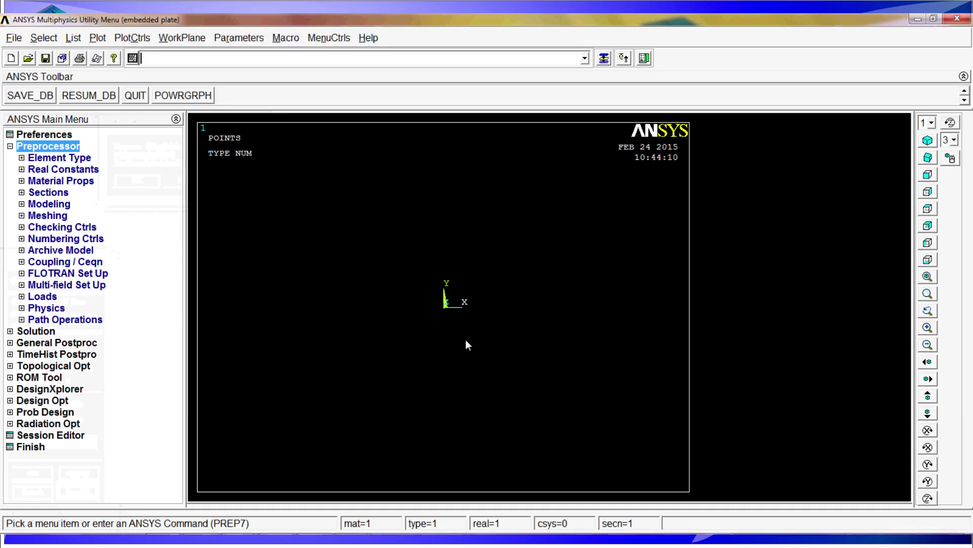
{"action": "key", "text": "Up"}
{"action": "key", "text": "Up"}
{"action": "key", "text": "End"}
{"action": "key", "text": "BackSpace"}
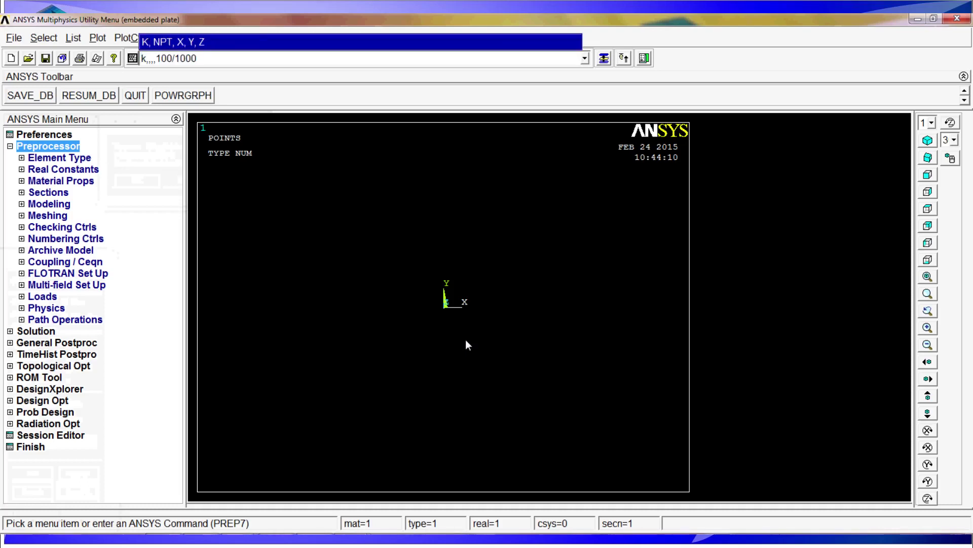
{"action": "key", "text": "BackSpace"}
{"action": "key", "text": "BackSpace"}
{"action": "key", "text": "BackSpace"}
{"action": "key", "text": "BackSpace"}
{"action": "key", "text": "BackSpace"}
{"action": "key", "text": "BackSpace"}
{"action": "key", "text": "BackSpace"}
{"action": "key", "text": "BackSpace"}
{"action": "key", "text": "BackSpace"}
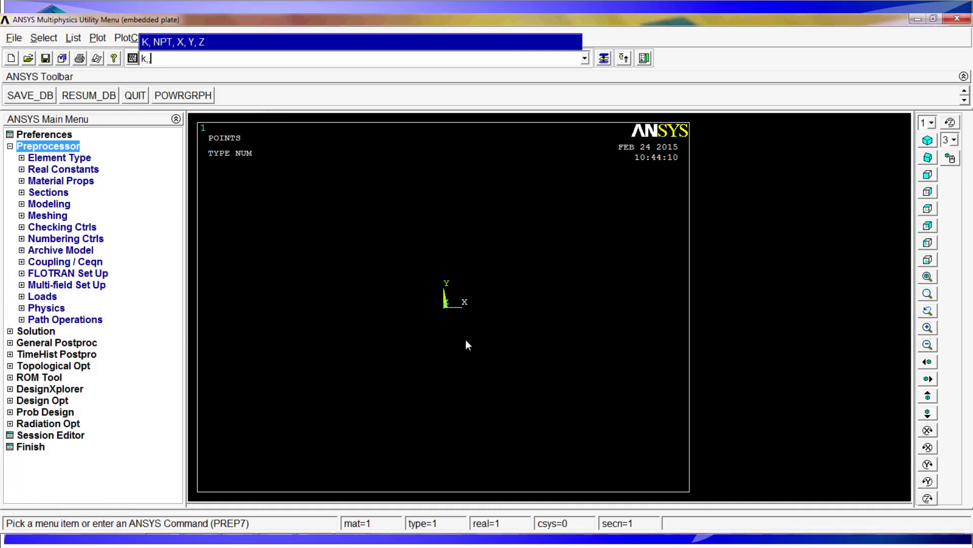
{"action": "key", "text": "BackSpace"}
{"action": "type", "text": ",,"}
{"action": "key", "text": "BackSpace"}
{"action": "type", "text": ",1"}
{"action": "key", "text": "Return"}
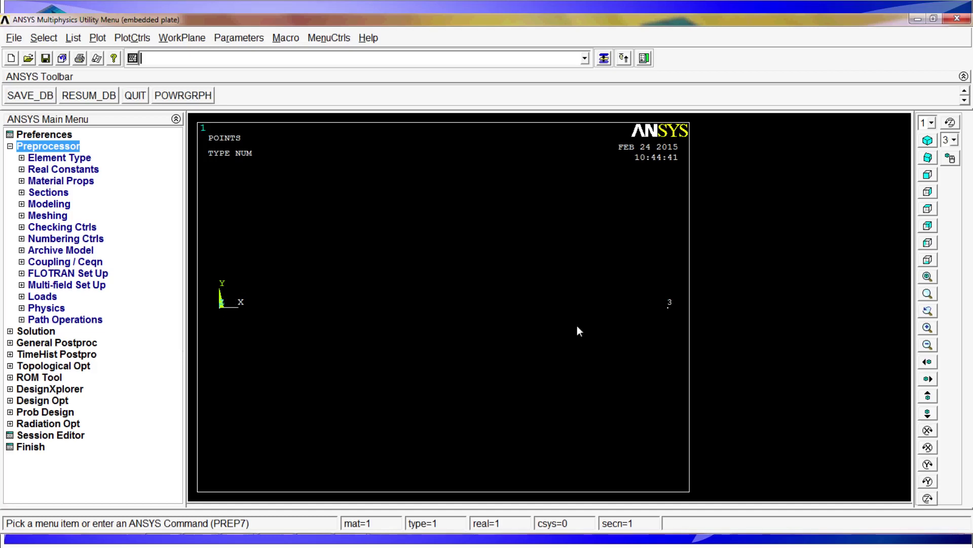
Draw lines from keypoint 1 to keypoint 3 and from keypoint 1 to keypoint 2.
{"action": "type", "text": "l"}
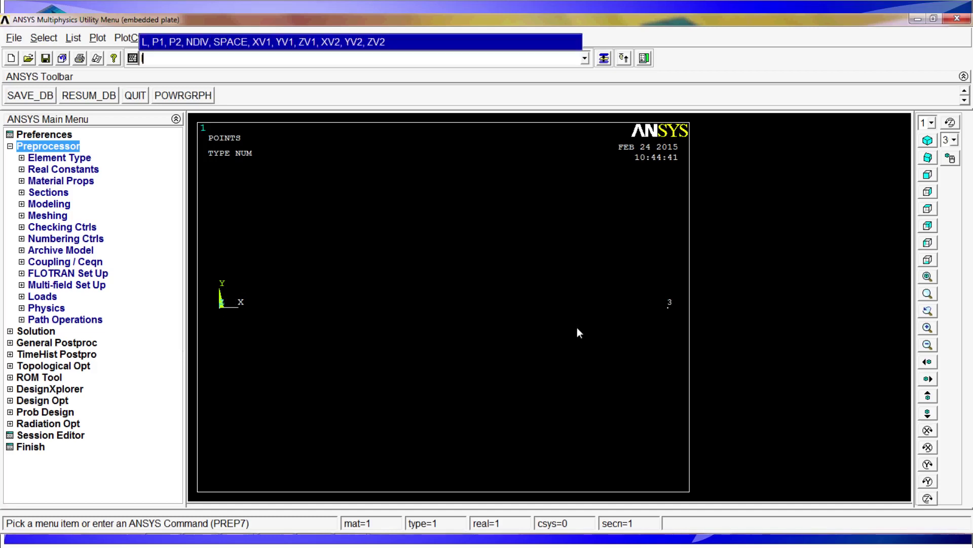
{"action": "type", "text": ",1,3"}
{"action": "key", "text": "Return"}
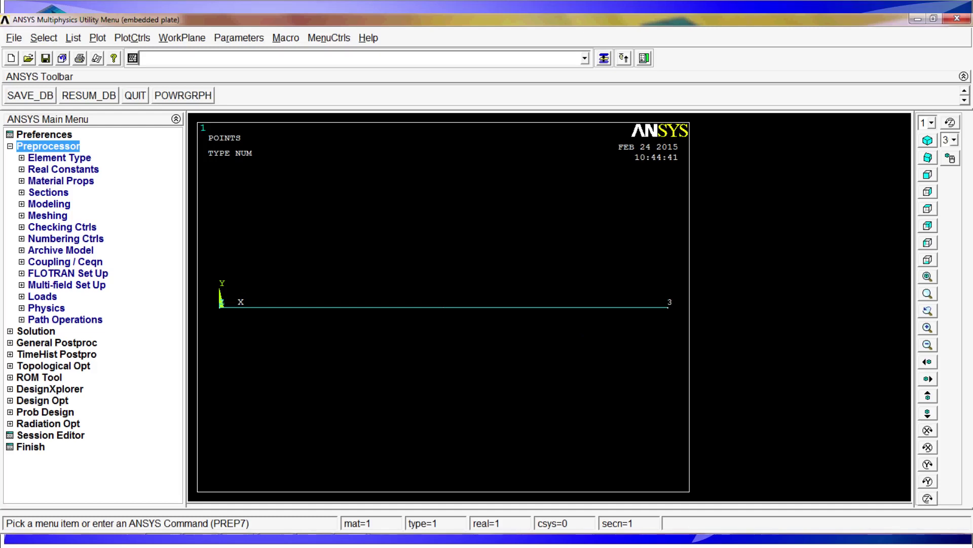
{"action": "type", "text": "l,1,3"}
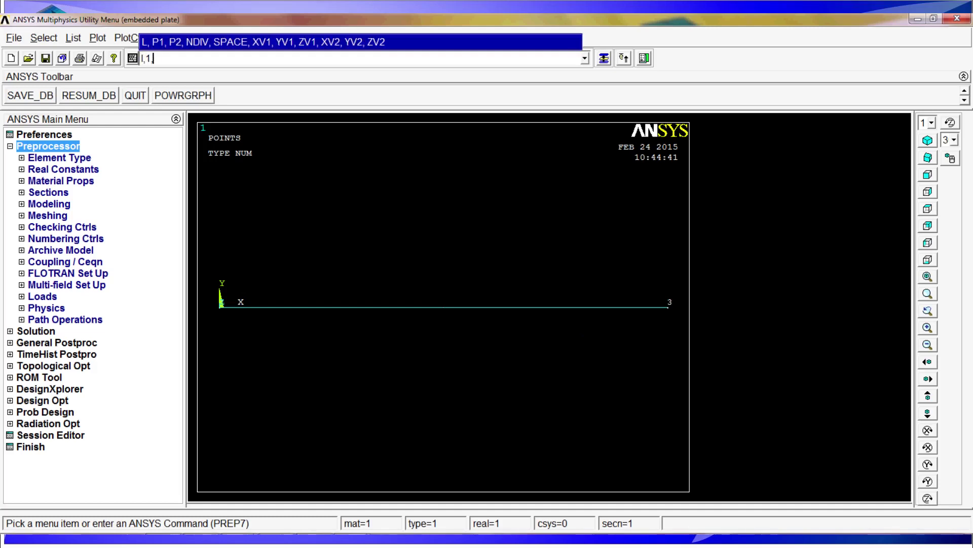
{"action": "key", "text": "Return"}
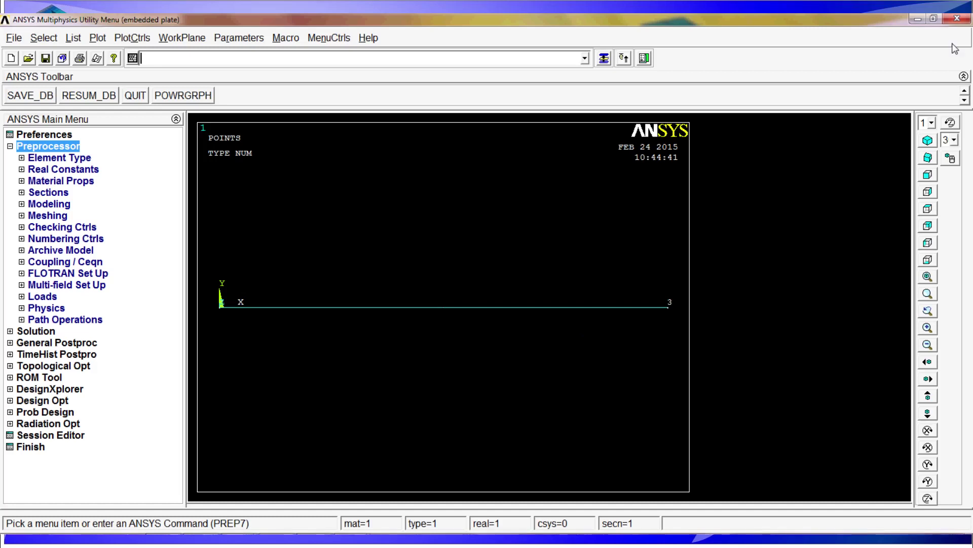
Switch to isometric view and plot the lines, then keypoints and lines together.
{"action": "left_click", "coordinate": [927, 141]}
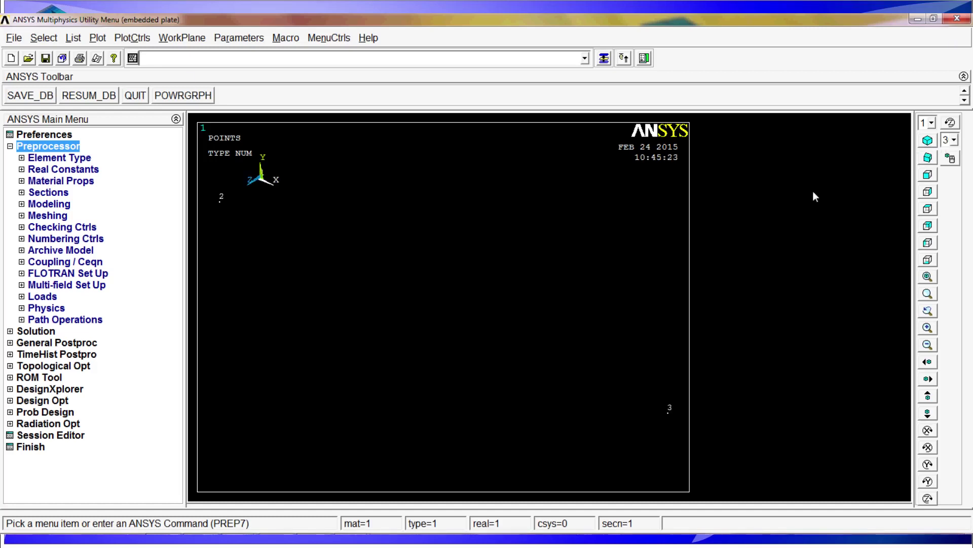
{"action": "type", "text": "lplot"}
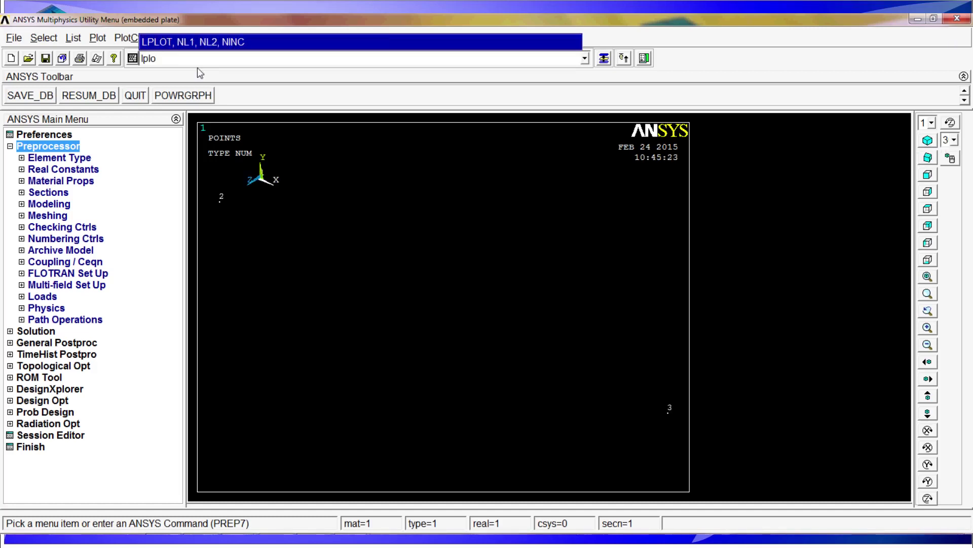
{"action": "key", "text": "Return"}
{"action": "type", "text": "gplot"}
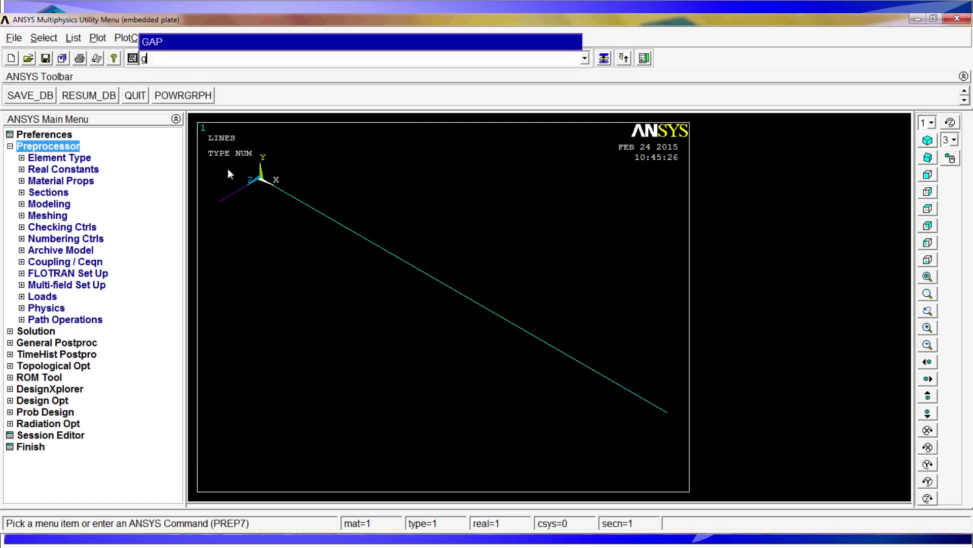
{"action": "key", "text": "Return"}
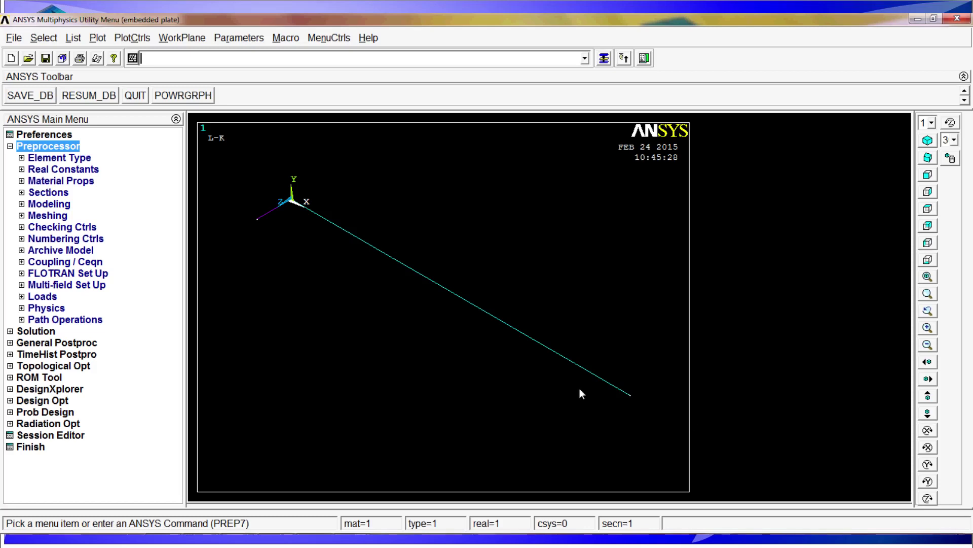
Sweep the short Z-direction line along the long line with ADRAG to create the plate area.
{"action": "type", "text": "adr"}
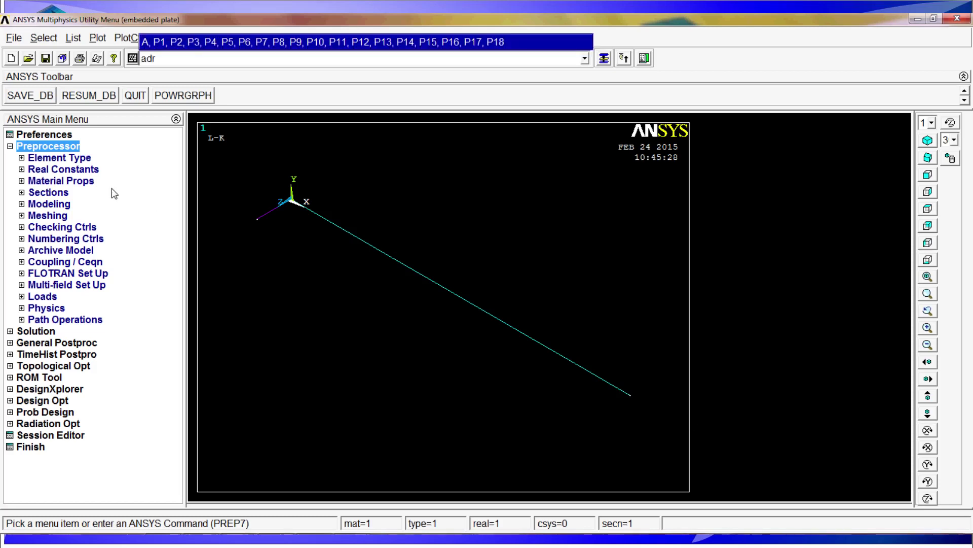
{"action": "type", "text": "ag,p"}
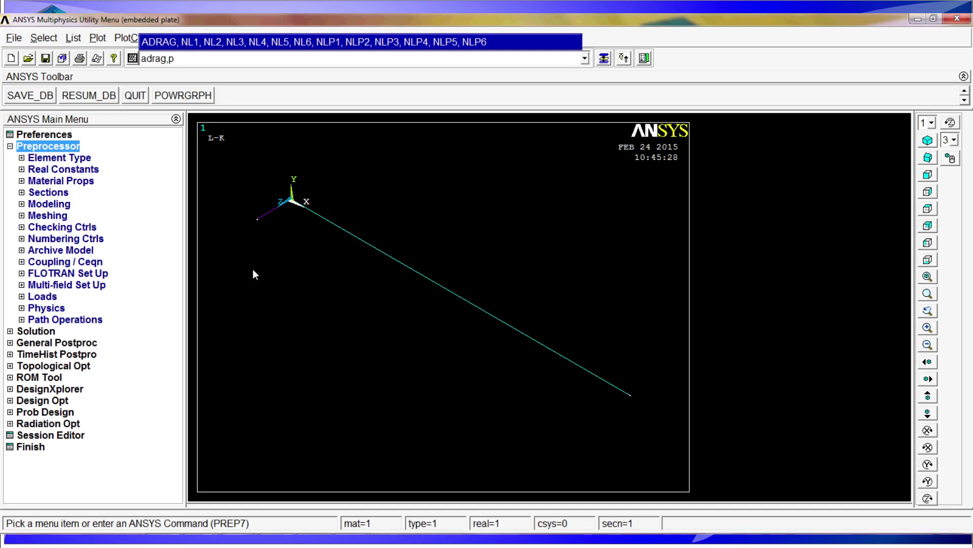
{"action": "key", "text": "Return"}
{"action": "left_click", "coordinate": [278, 210]}
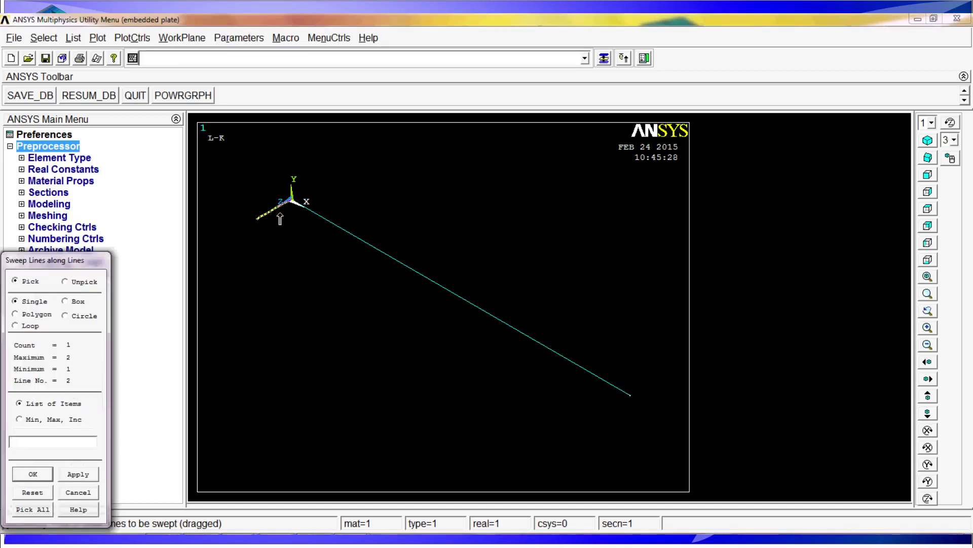
{"action": "left_click", "coordinate": [31, 475]}
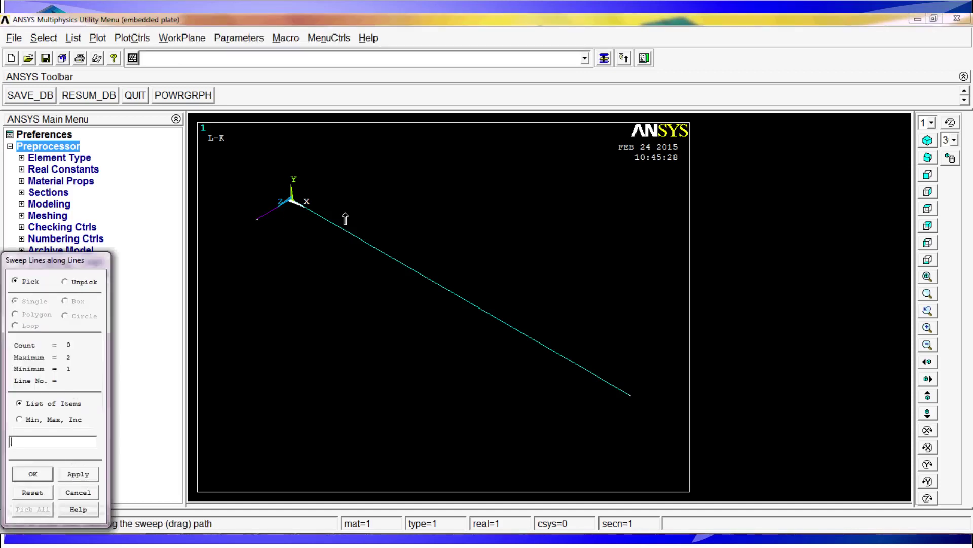
{"action": "left_click", "coordinate": [346, 223]}
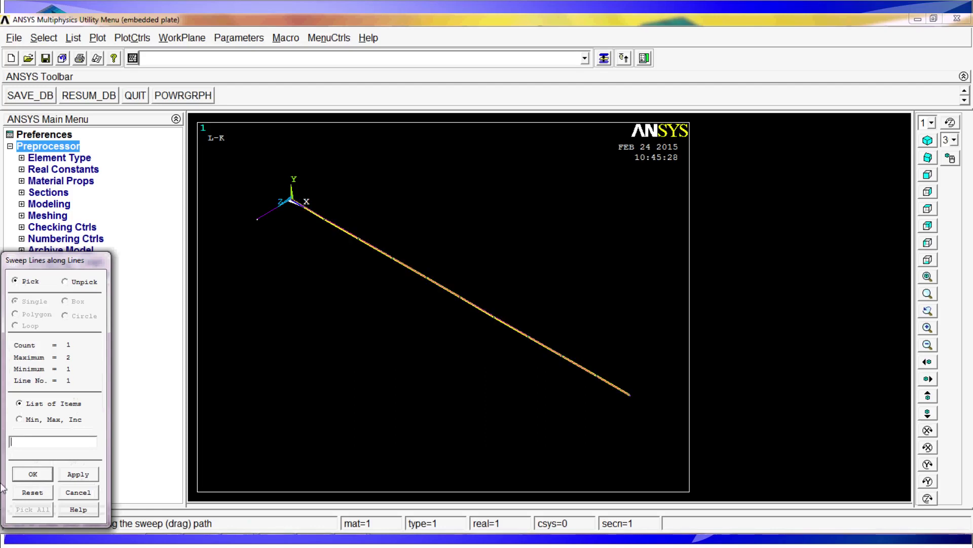
{"action": "left_click", "coordinate": [33, 474]}
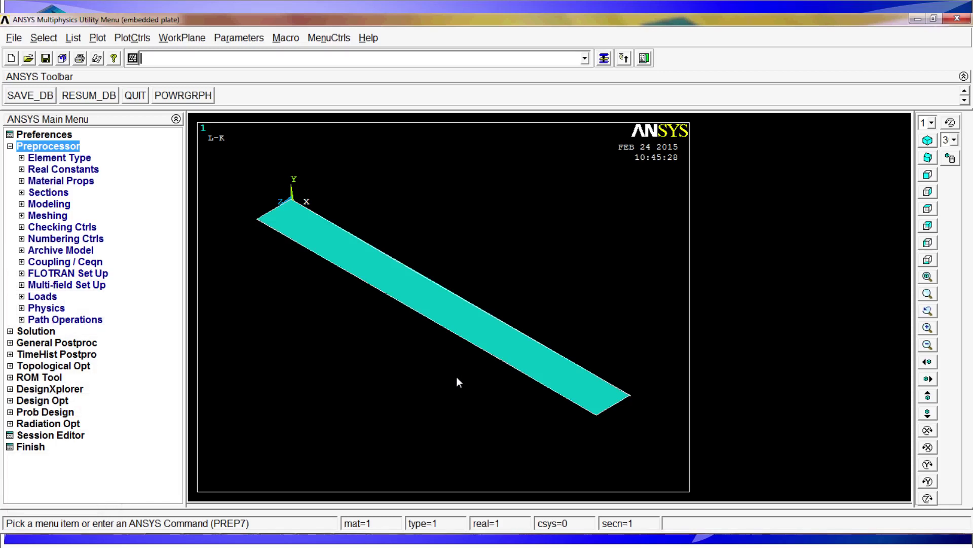
List the plate's picked edge lines, including line 2 at the short edge.
{"action": "type", "text": "llis,p"}
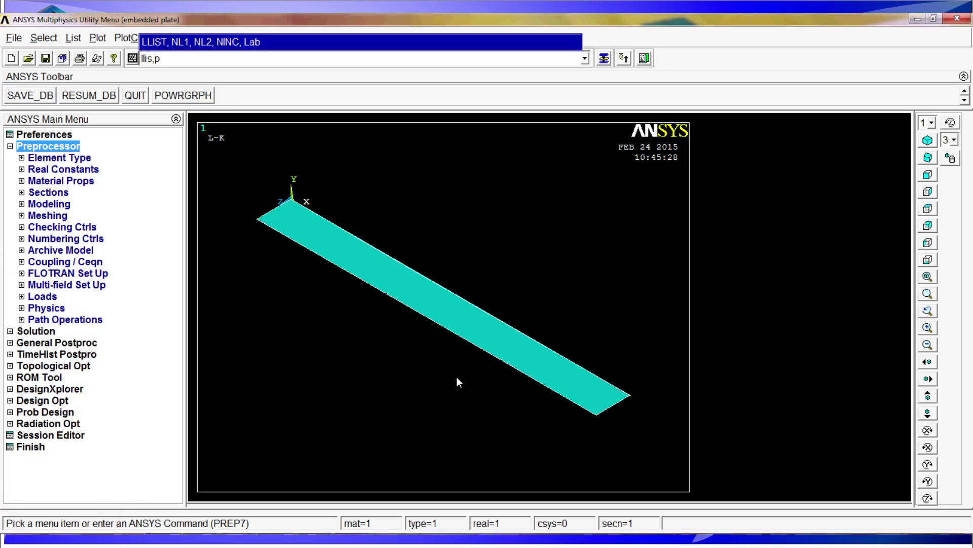
{"action": "key", "text": "Return"}
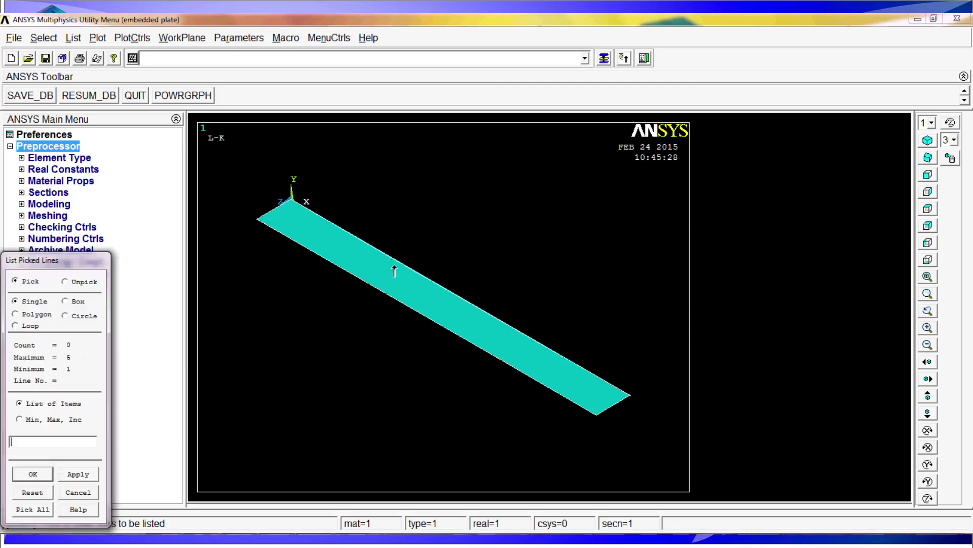
{"action": "left_click", "coordinate": [395, 258]}
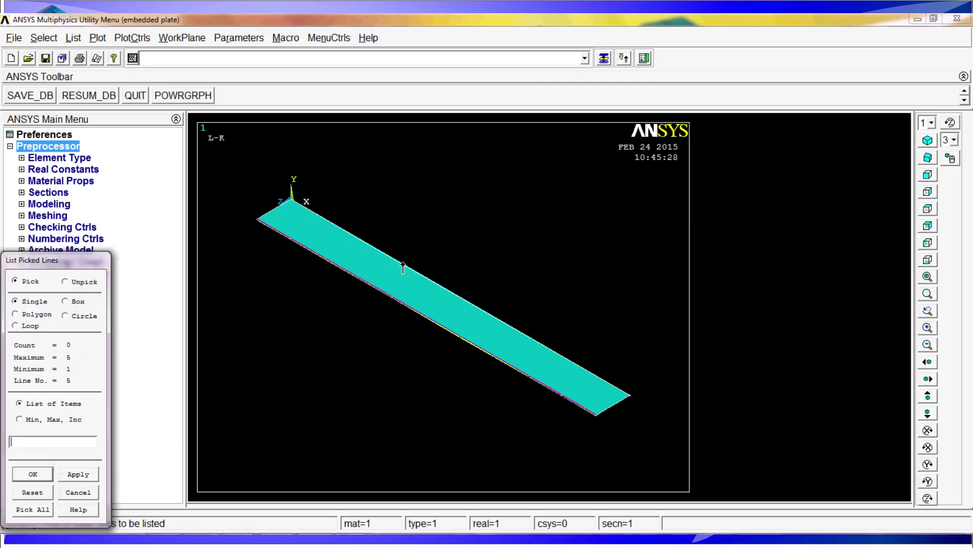
{"action": "right_click", "coordinate": [356, 281]}
{"action": "left_click", "coordinate": [441, 249]}
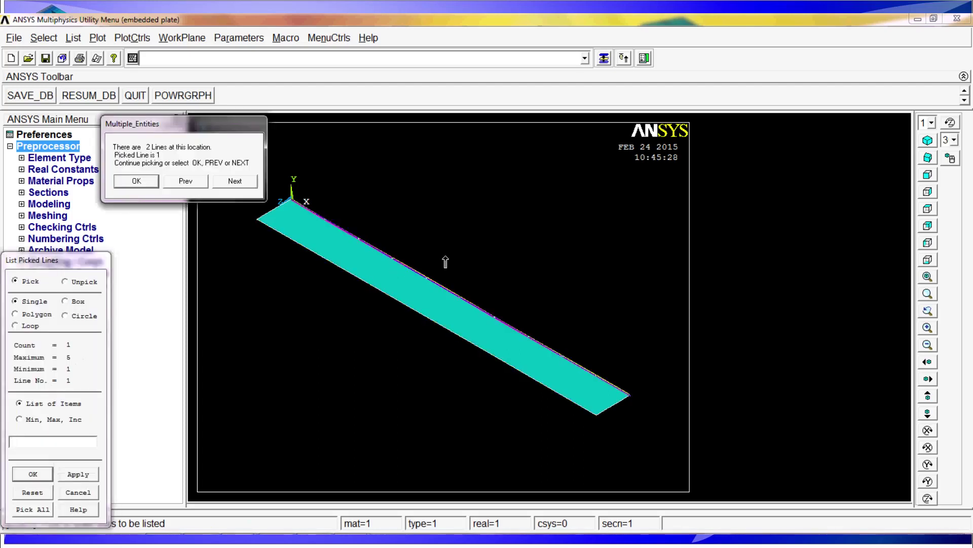
{"action": "left_click", "coordinate": [276, 217]}
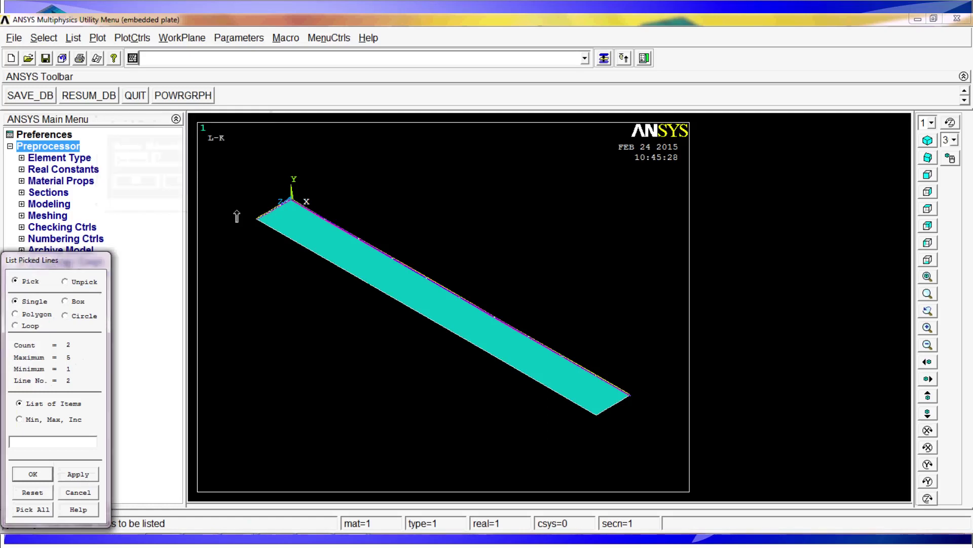
{"action": "left_click", "coordinate": [78, 495]}
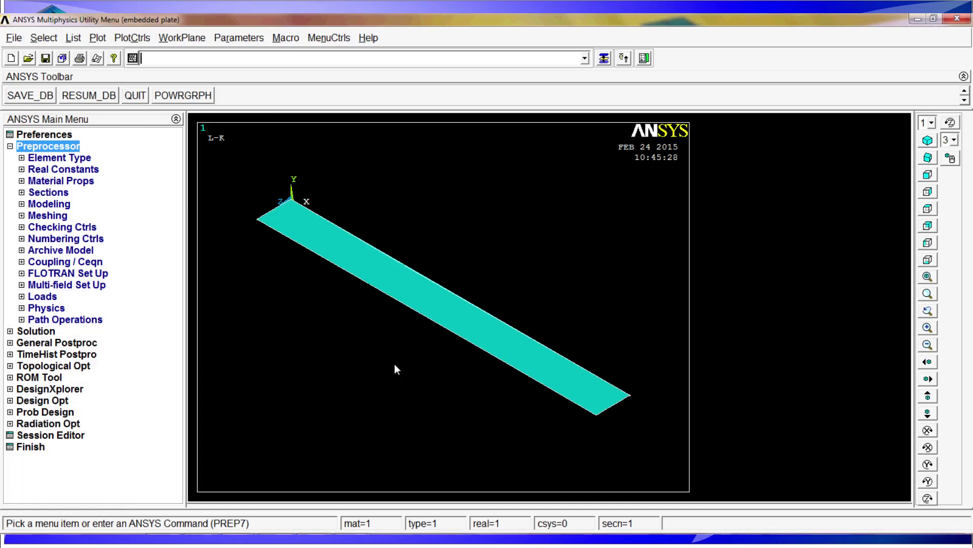
Merge coincident keypoints with NUMMRG,KP, then re-check line 2 at the plate's left end.
{"action": "type", "text": "nu"}
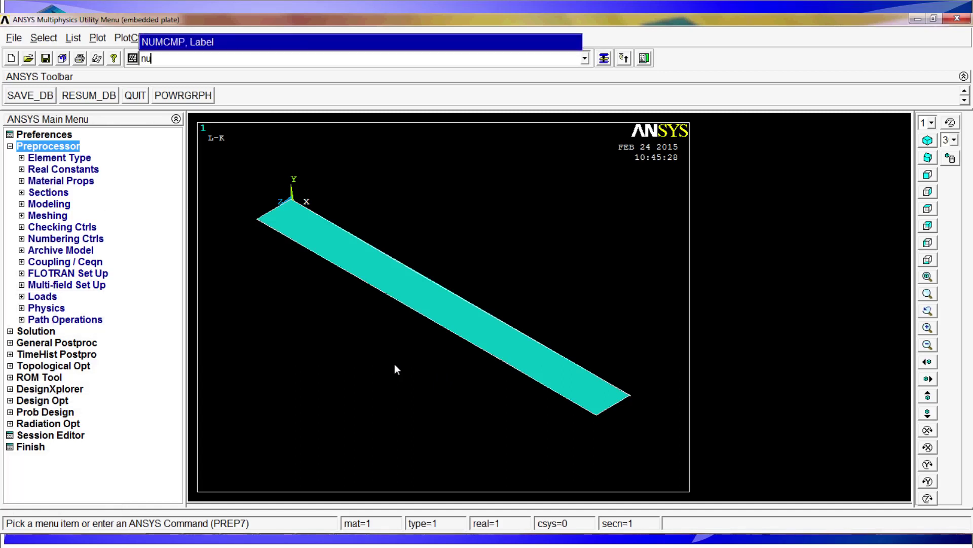
{"action": "type", "text": "mmrg"}
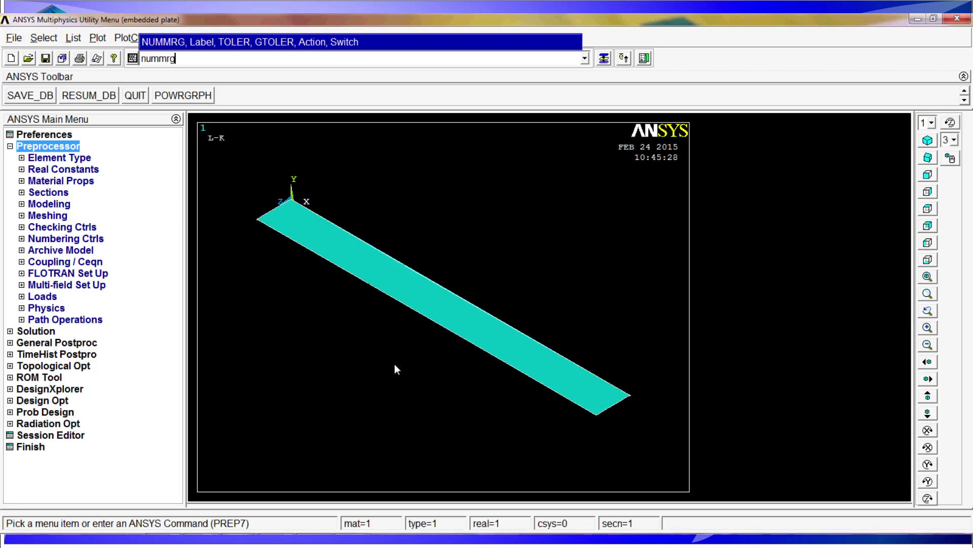
{"action": "type", "text": ",kp"}
{"action": "key", "text": "Return"}
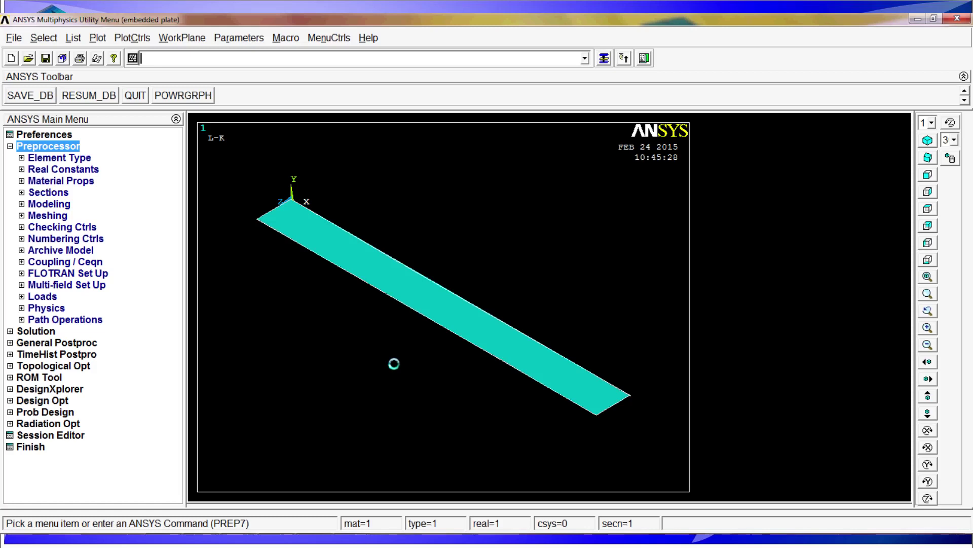
{"action": "key", "text": "Up"}
{"action": "key", "text": "Up"}
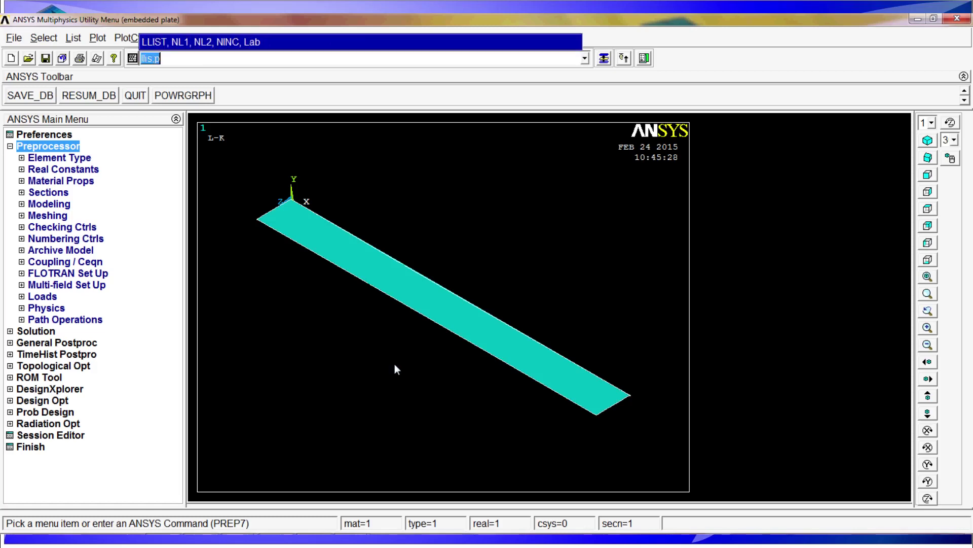
{"action": "key", "text": "Return"}
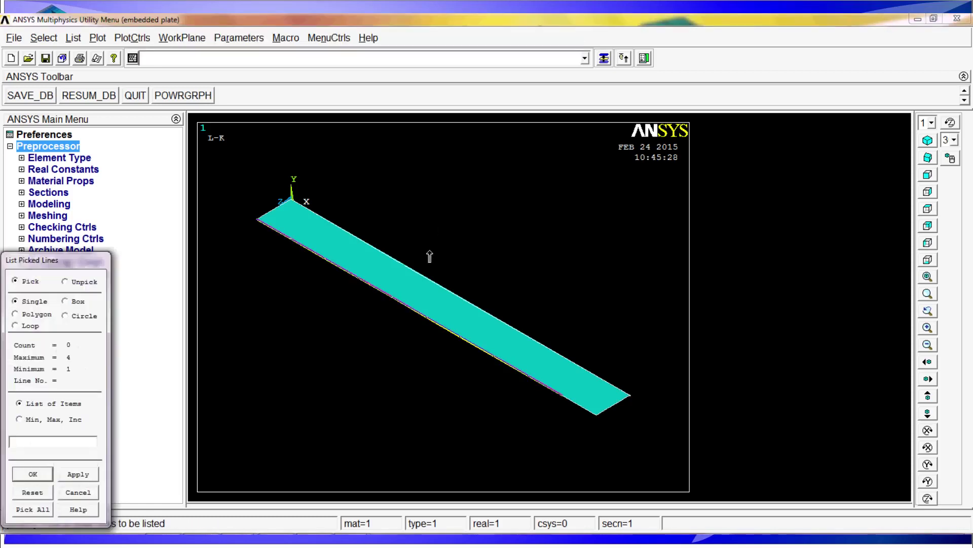
{"action": "left_click", "coordinate": [247, 232]}
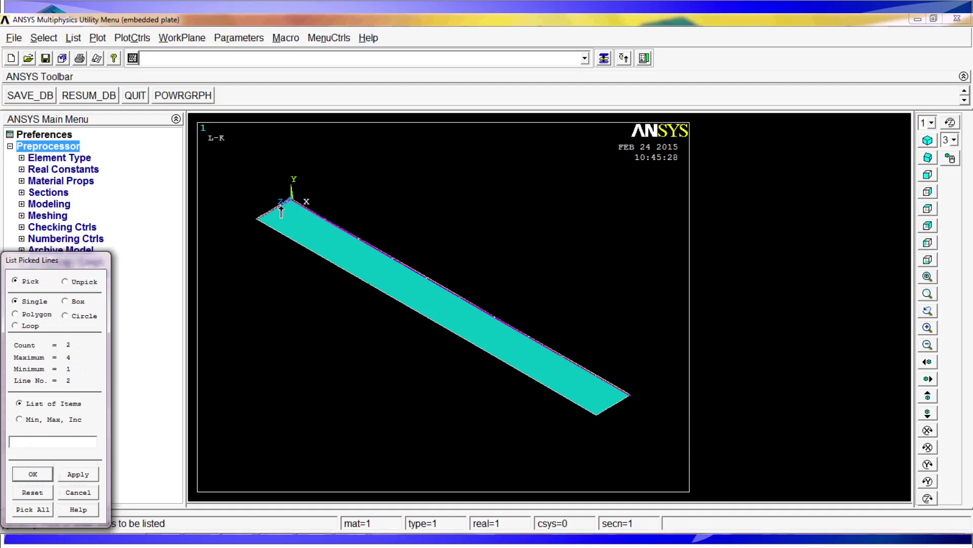
{"action": "left_click", "coordinate": [307, 217]}
{"action": "left_click", "coordinate": [92, 491]}
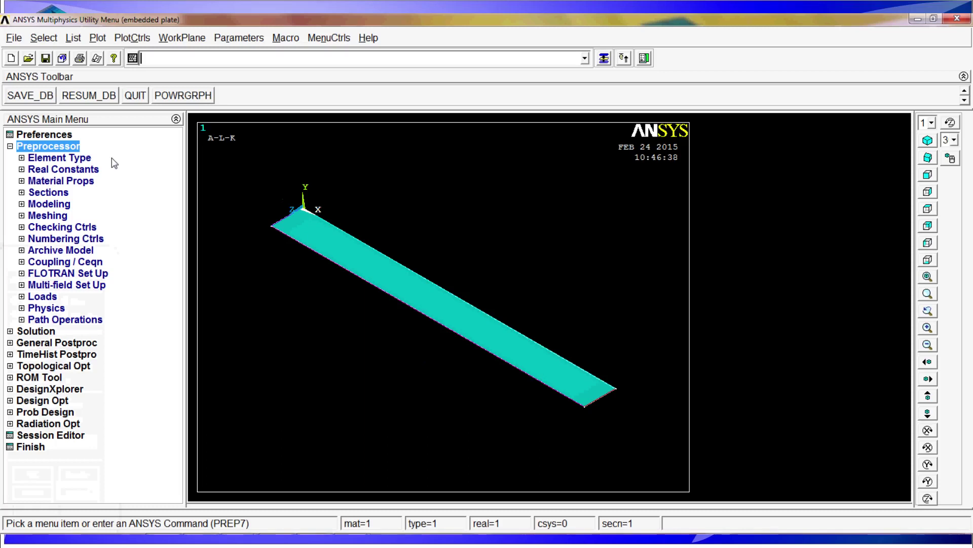
{"action": "type", "text": "et"}
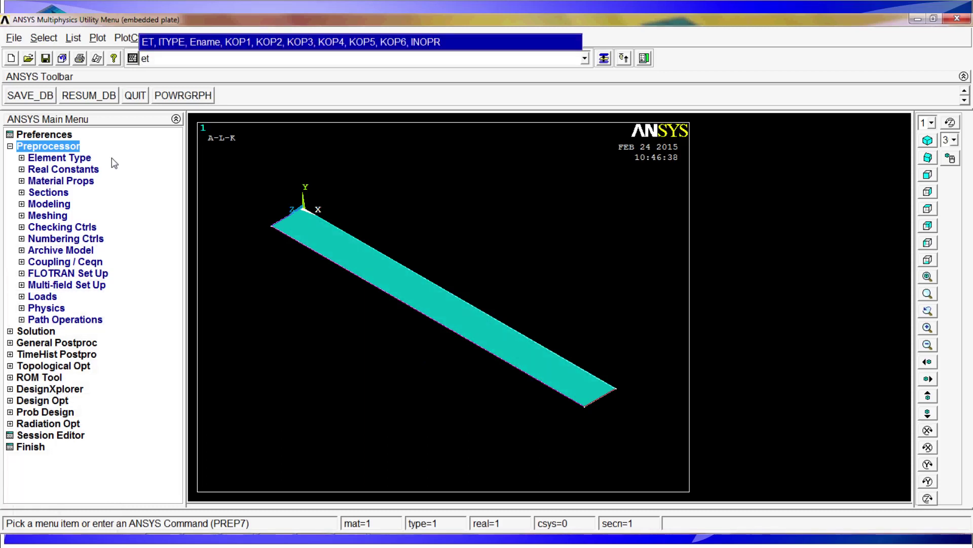
{"action": "type", "text": ",1,181"}
Define element type 1 as SHELL181 with ET,1,181 and verify it in the element types list.
{"action": "key", "text": "Return"}
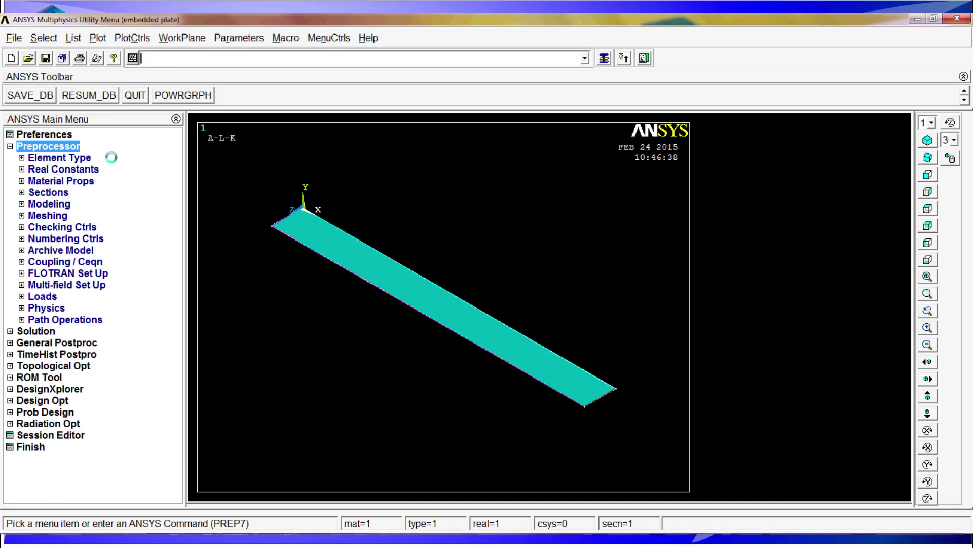
{"action": "left_click", "coordinate": [61, 159]}
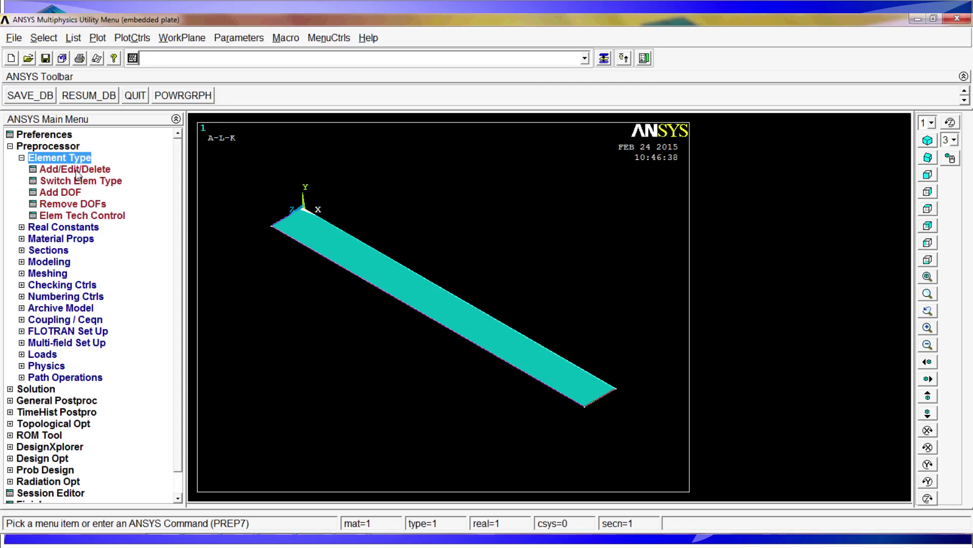
{"action": "left_click", "coordinate": [75, 170]}
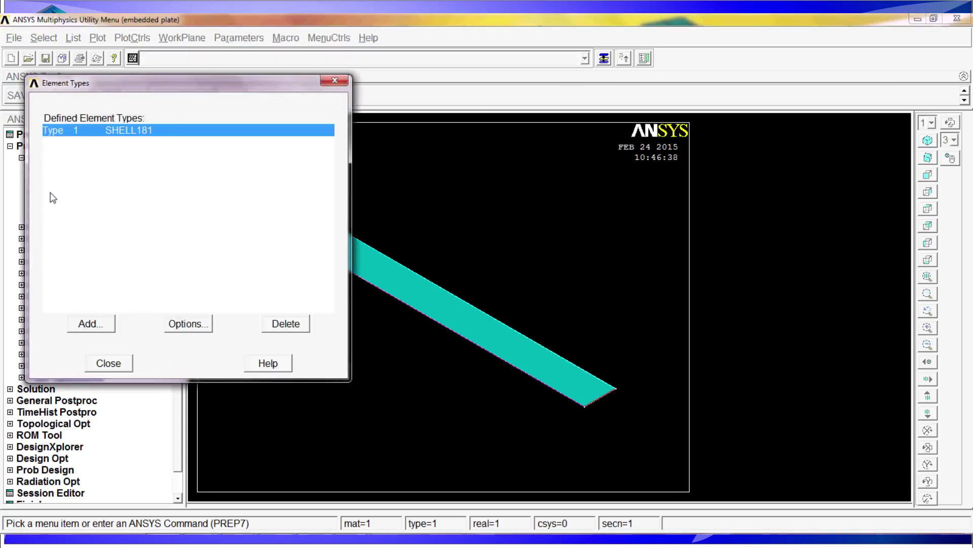
{"action": "left_click", "coordinate": [111, 363]}
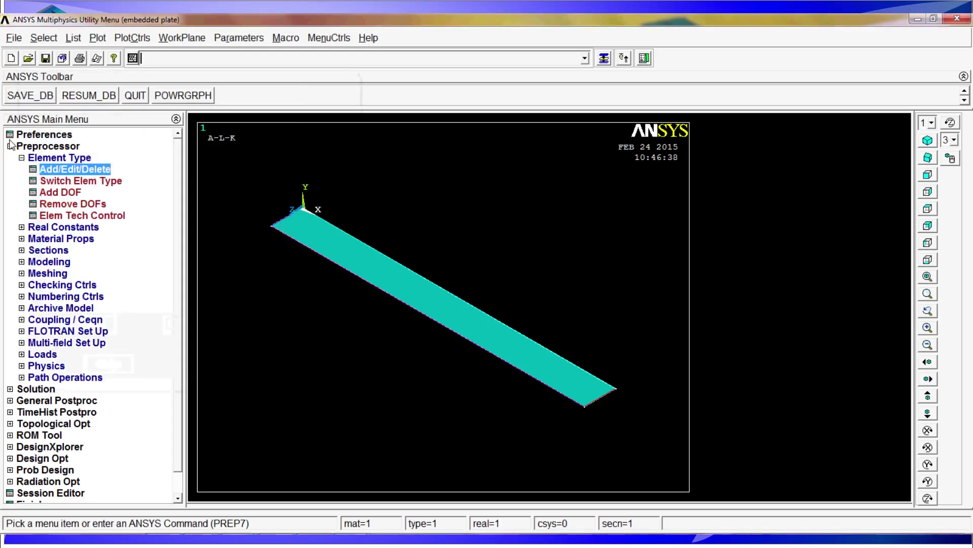
{"action": "left_click", "coordinate": [10, 146]}
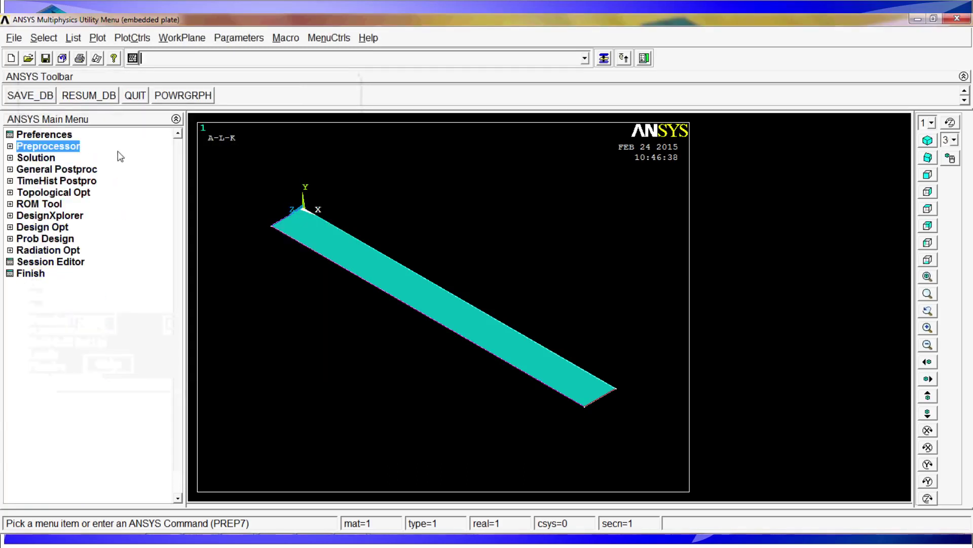
{"action": "left_click", "coordinate": [10, 146]}
Define shell section 1 named 'plate' and type its 5/1000 thickness with SECDATA.
{"action": "left_click", "coordinate": [60, 158]}
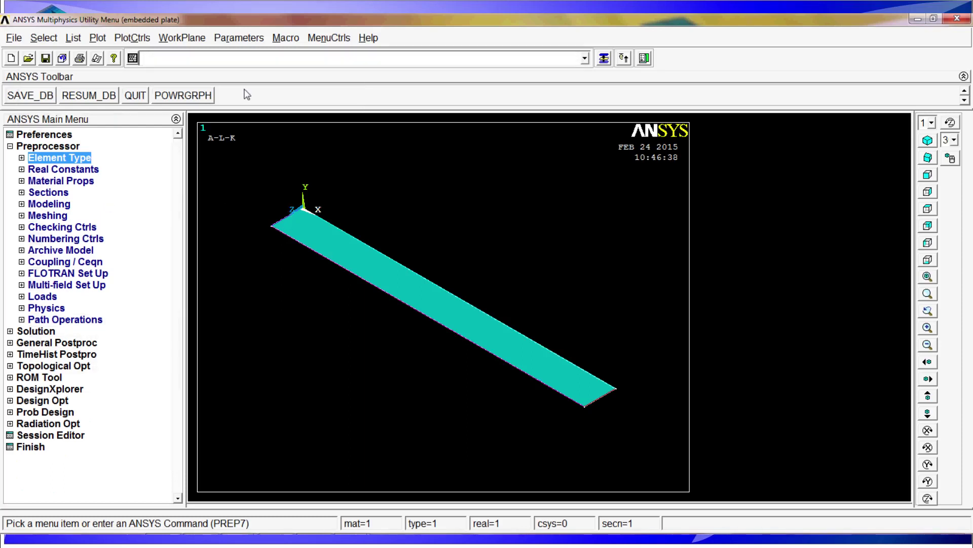
{"action": "left_click", "coordinate": [232, 66]}
{"action": "type", "text": "sect"}
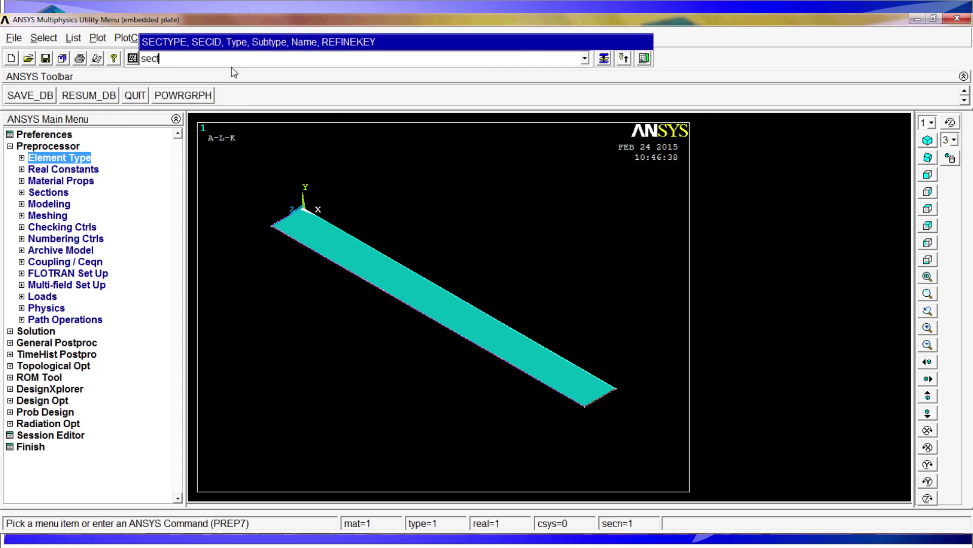
{"action": "type", "text": "ype"}
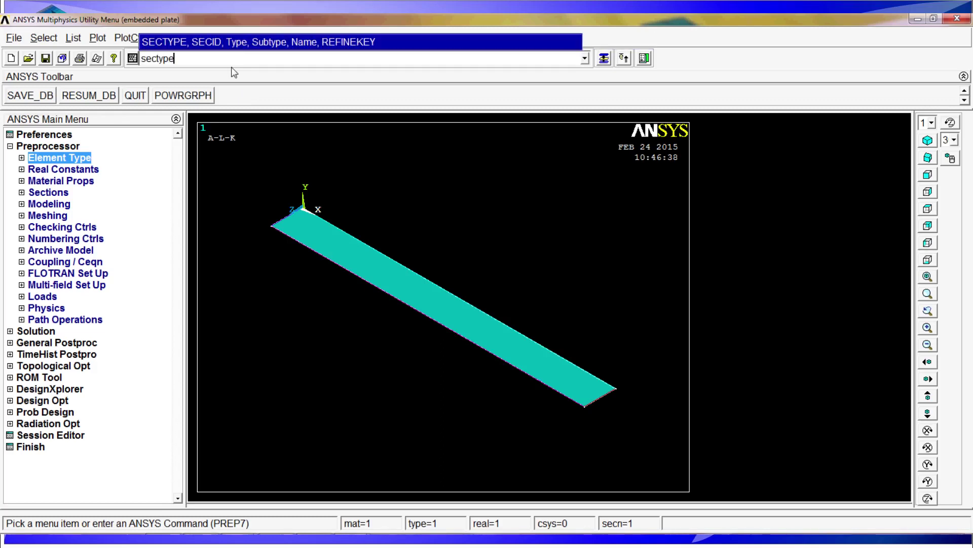
{"action": "type", "text": ",1,shell,,sh"}
{"action": "key", "text": "BackSpace"}
{"action": "key", "text": "BackSpace"}
{"action": "type", "text": "plate"}
{"action": "key", "text": "Return"}
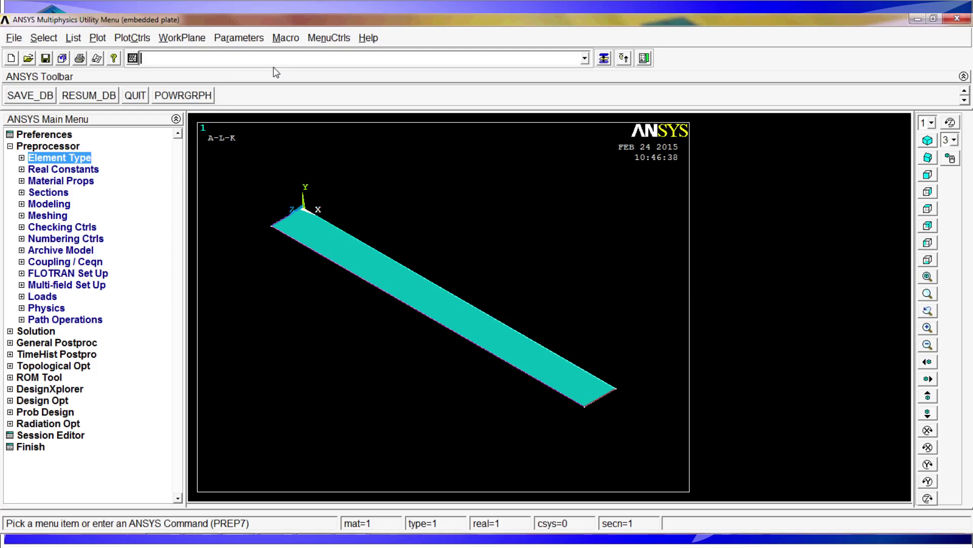
{"action": "type", "text": "secdata"}
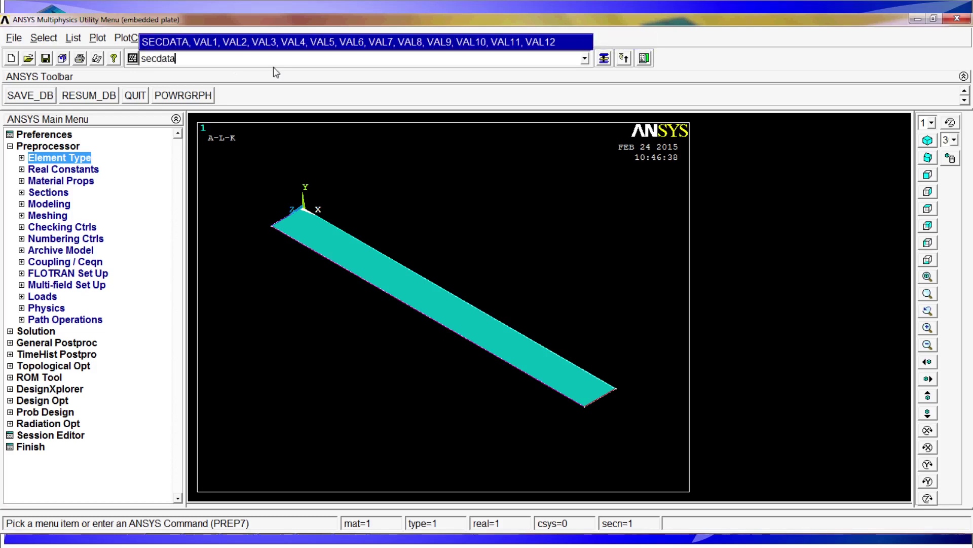
{"action": "type", "text": ",5/1000"}
Apply the 5/1000 shell thickness and set material 1 density to 7800.
{"action": "key", "text": "Return"}
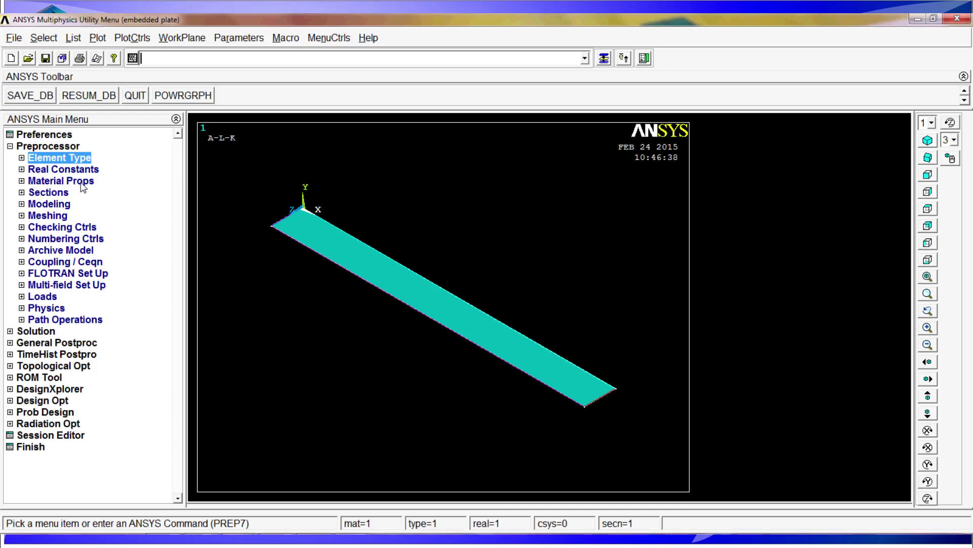
{"action": "type", "text": "mp"}
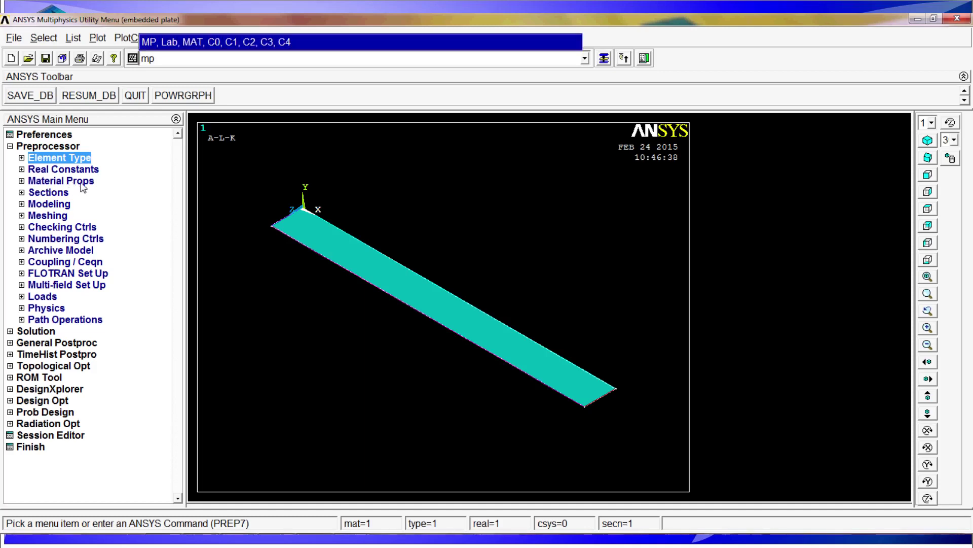
{"action": "type", "text": ",denx"}
{"action": "key", "text": "BackSpace"}
{"action": "type", "text": "s,1,7800"}
{"action": "key", "text": "Return"}
Give material 1 Young's modulus 2.1e11 and Poisson's ratio 0.3.
{"action": "type", "text": "mp,ex,1,2.1e11"}
{"action": "key", "text": "Return"}
{"action": "type", "text": "mp,prxy,1,0.3"}
{"action": "key", "text": "Return"}
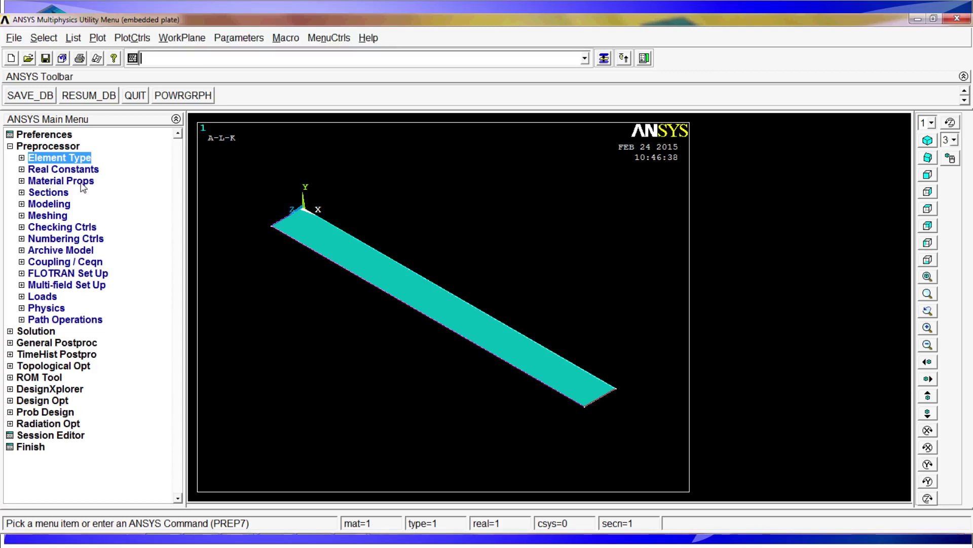
{"action": "left_click", "coordinate": [60, 181]}
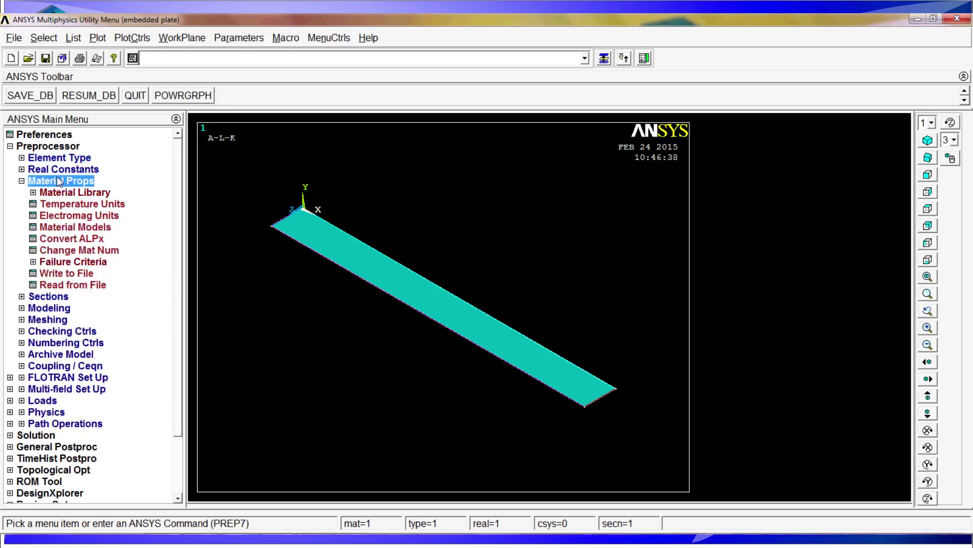
{"action": "double_click", "coordinate": [76, 227]}
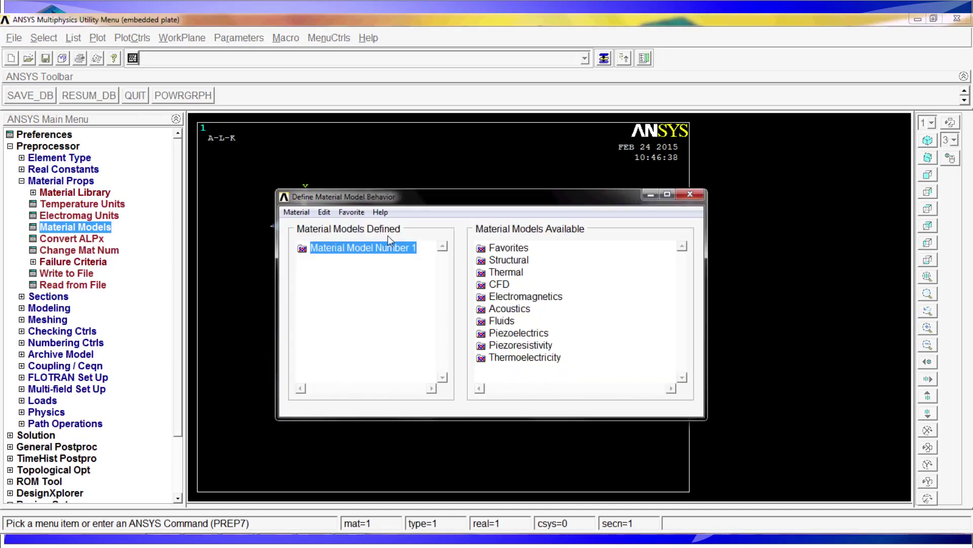
{"action": "double_click", "coordinate": [366, 248]}
{"action": "double_click", "coordinate": [345, 259]}
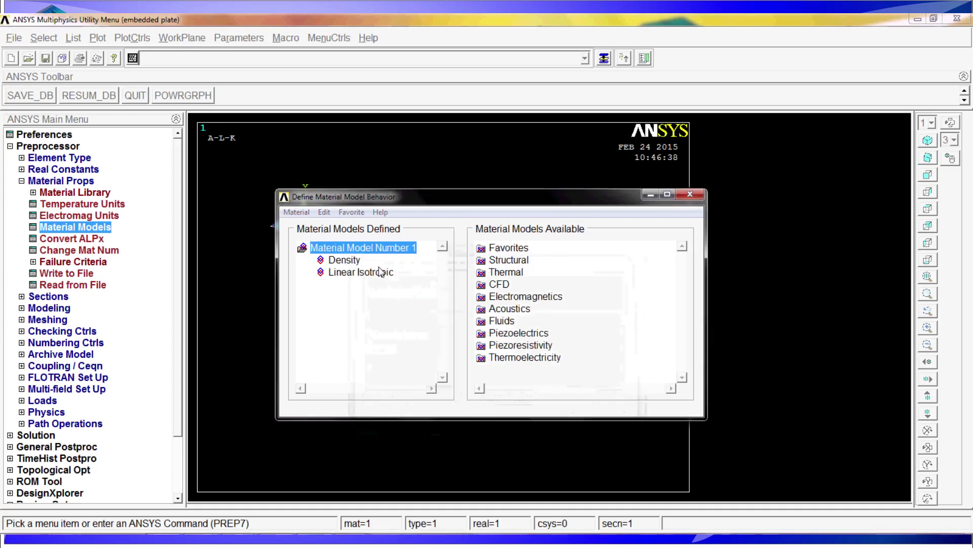
{"action": "double_click", "coordinate": [381, 272]}
{"action": "left_click", "coordinate": [558, 426]}
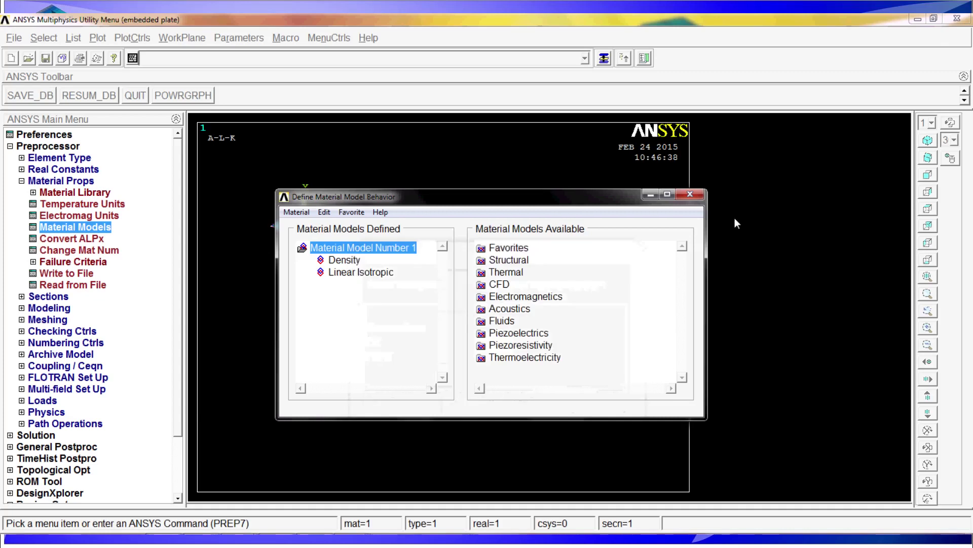
{"action": "left_click", "coordinate": [700, 196]}
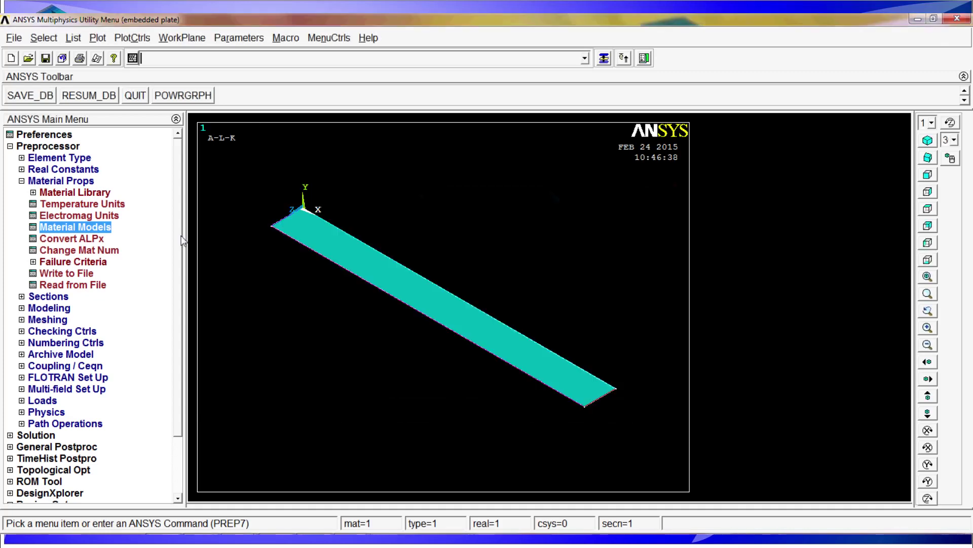
Run aatt,1,,1,,1 to give the plate area material 1, type 1 and section 1.
{"action": "left_click", "coordinate": [51, 177]}
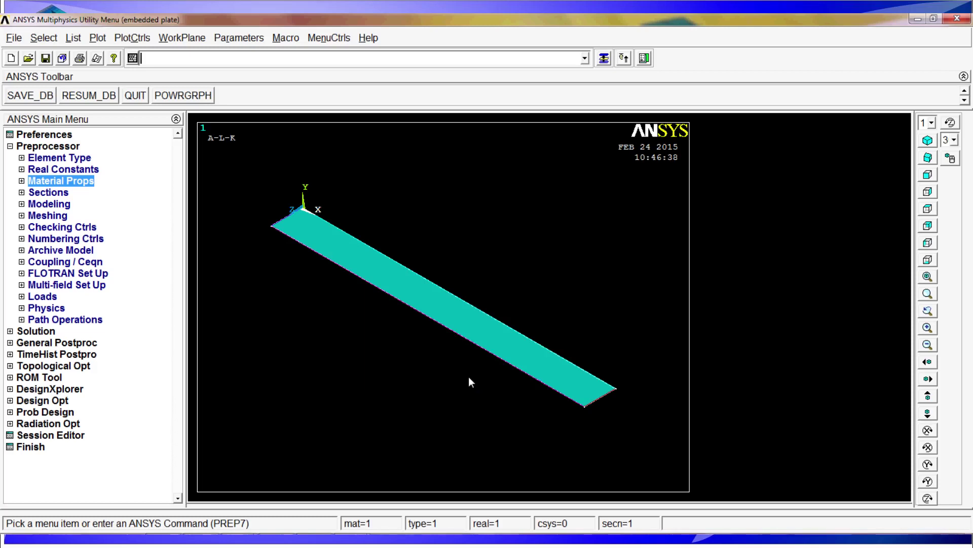
{"action": "type", "text": "aatt"}
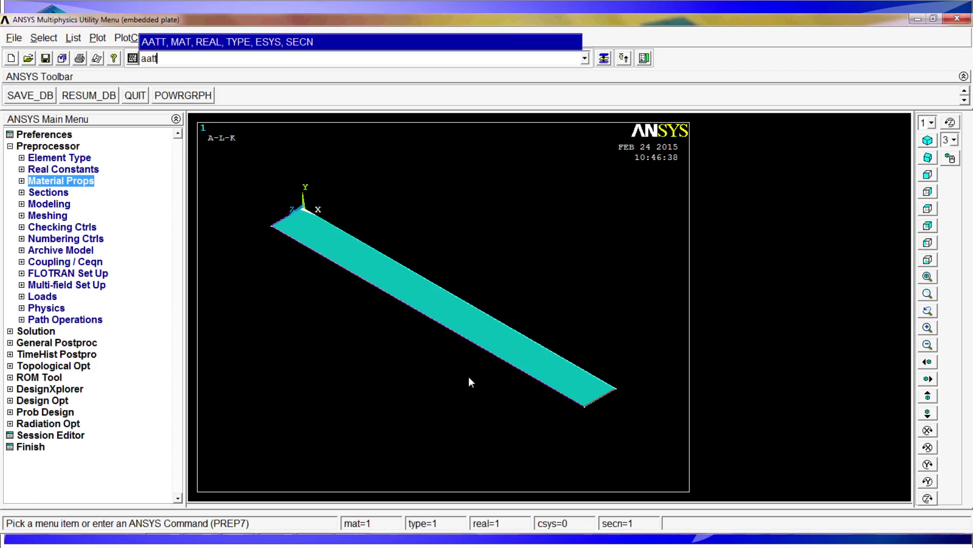
{"action": "type", "text": ","}
{"action": "type", "text": "1,"}
{"action": "type", "text": ","}
{"action": "type", "text": ",1"}
{"action": "key", "text": "Return"}
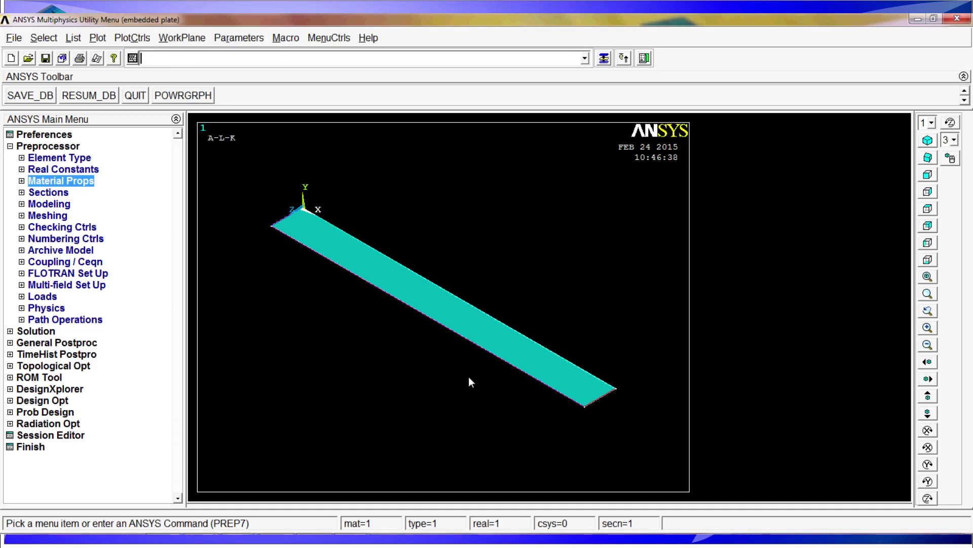
{"action": "type", "text": "alist,p"}
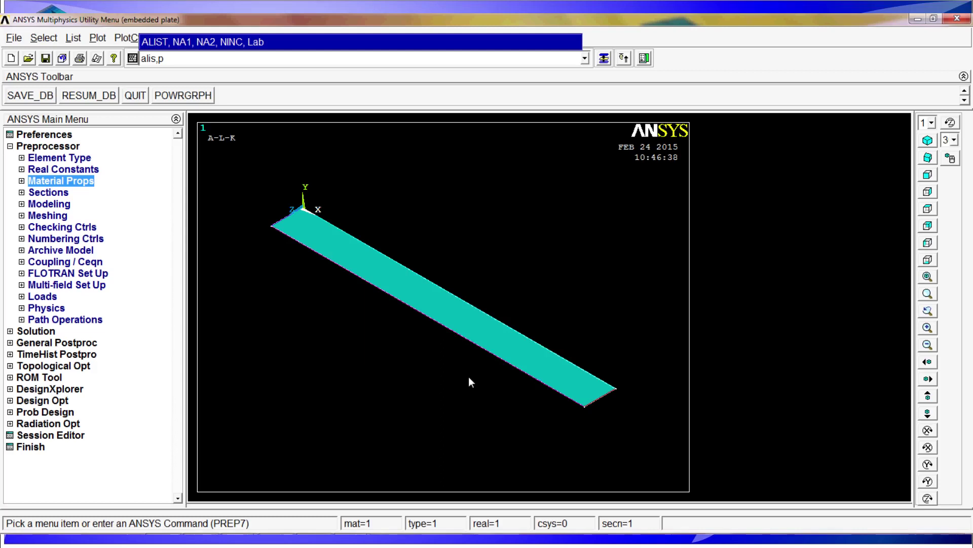
{"action": "key", "text": "Return"}
{"action": "left_click", "coordinate": [444, 335]}
{"action": "middle_click", "coordinate": [445, 341]}
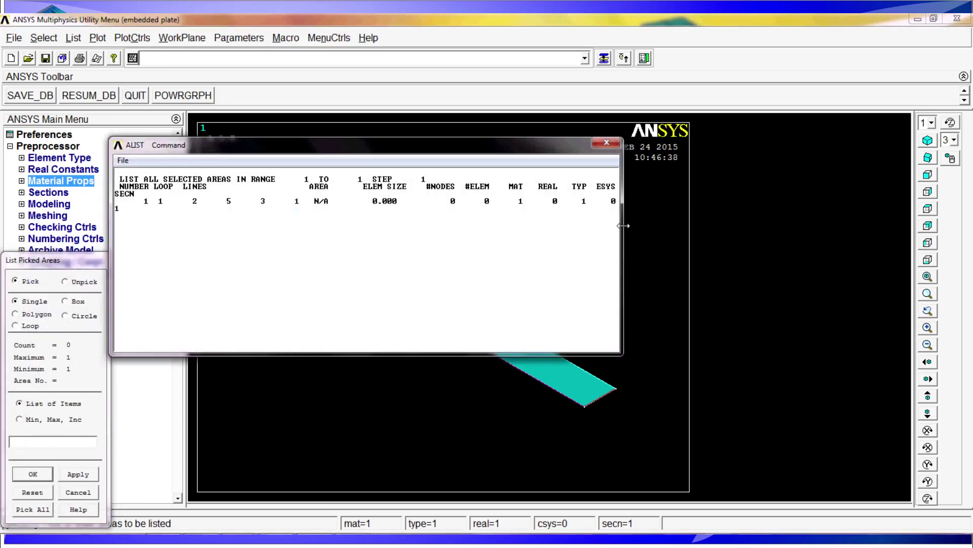
{"action": "left_click_drag", "start_coordinate": [622, 224], "coordinate": [719, 222]}
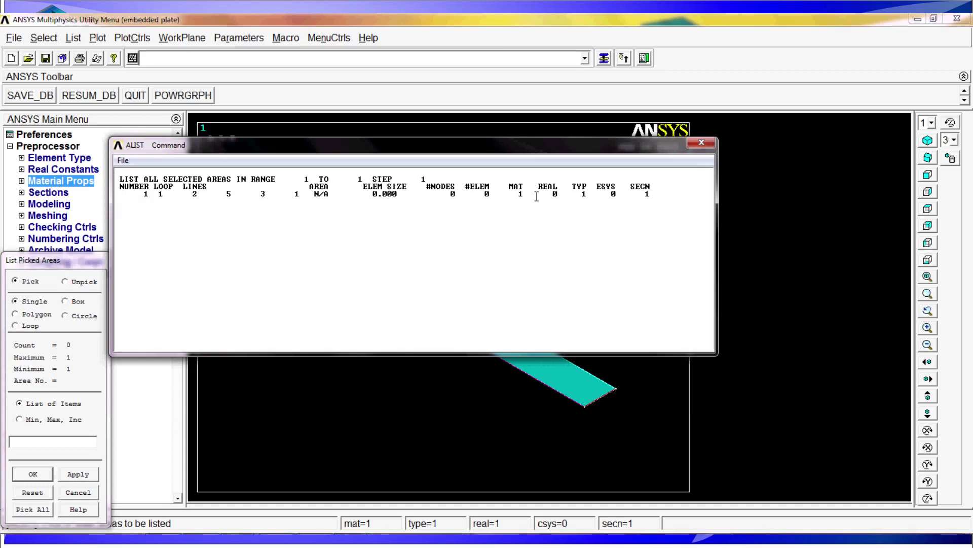
{"action": "left_click", "coordinate": [702, 142]}
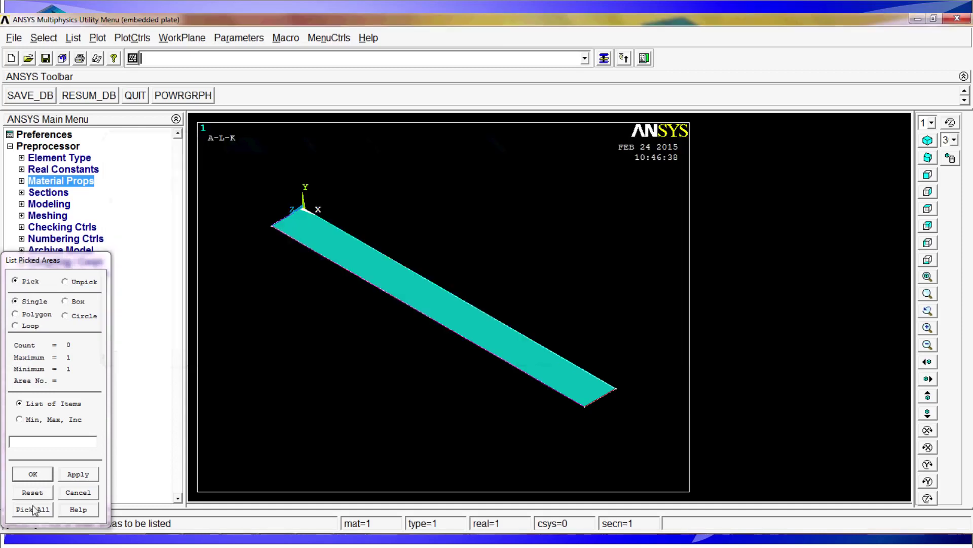
{"action": "left_click", "coordinate": [28, 471]}
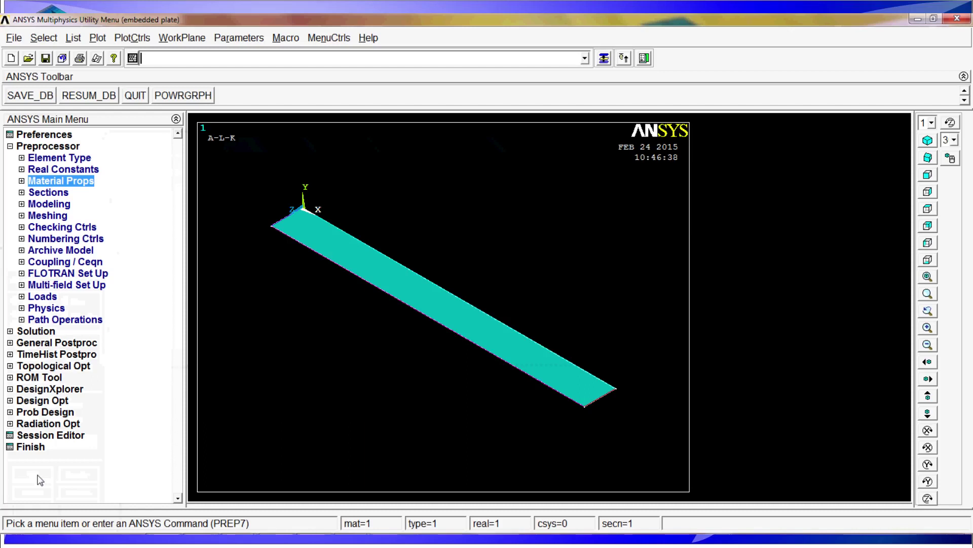
Set element size 0.25 on all areas and mesh them with AMESH,ALL.
{"action": "type", "text": "esi"}
{"action": "key", "text": "BackSpace"}
{"action": "key", "text": "BackSpace"}
{"action": "key", "text": "BackSpace"}
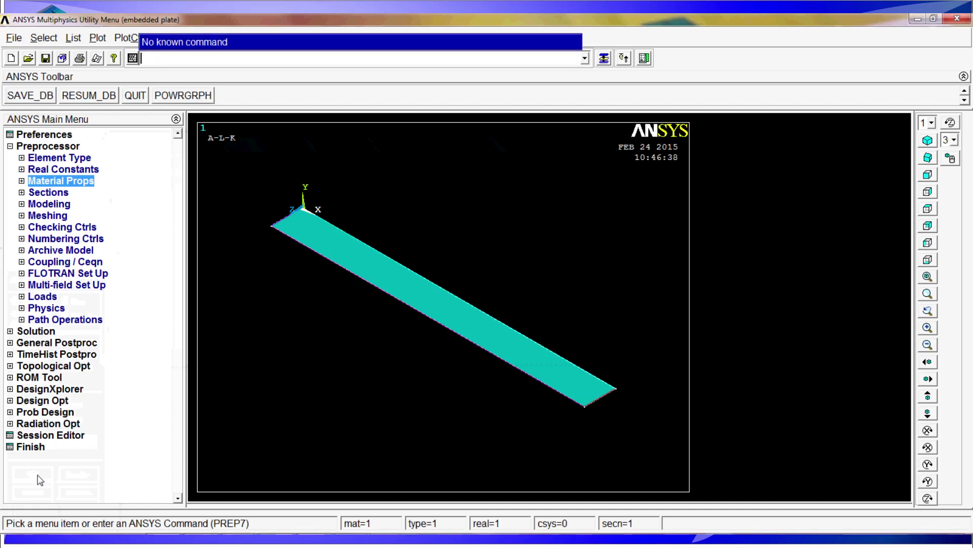
{"action": "type", "text": "aes"}
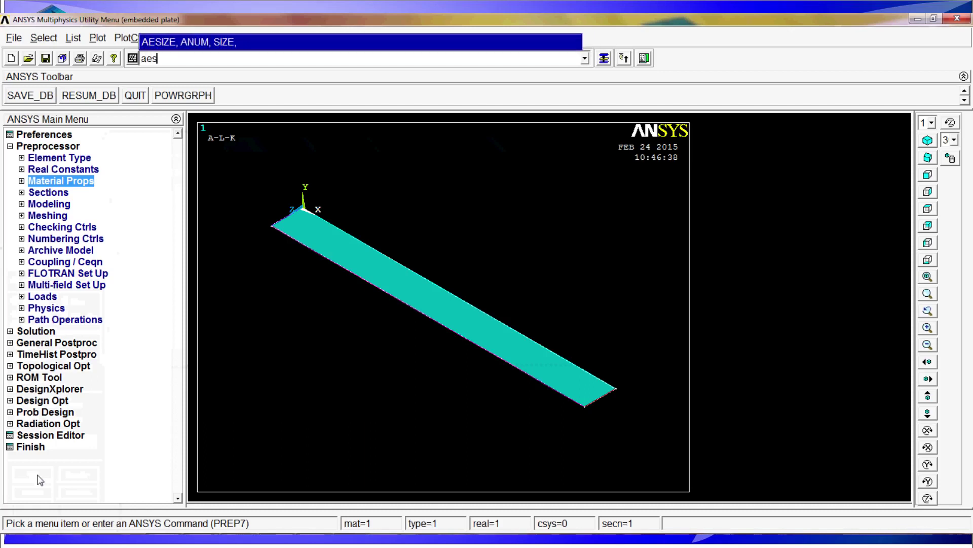
{"action": "type", "text": "ize,all,0.25"}
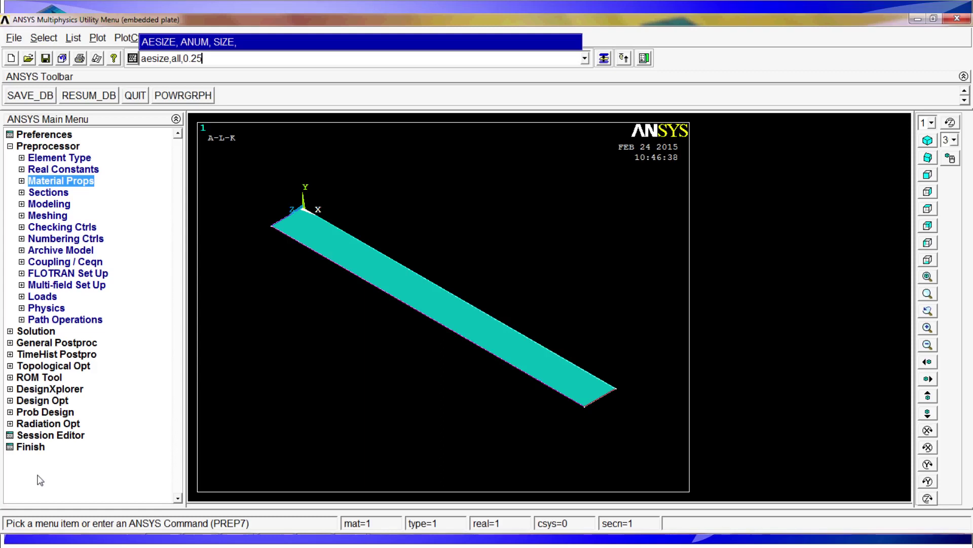
{"action": "key", "text": "Return"}
{"action": "type", "text": "am"}
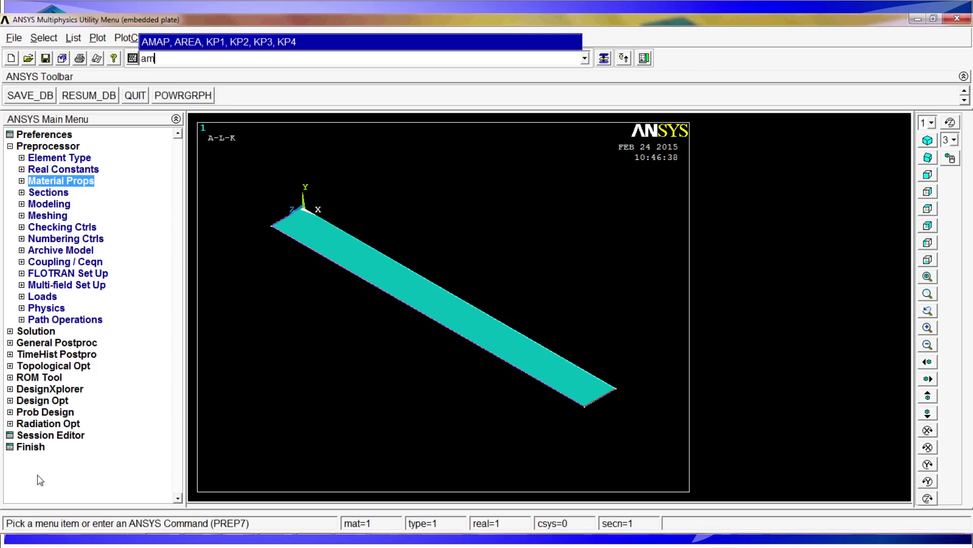
{"action": "type", "text": "esh,all"}
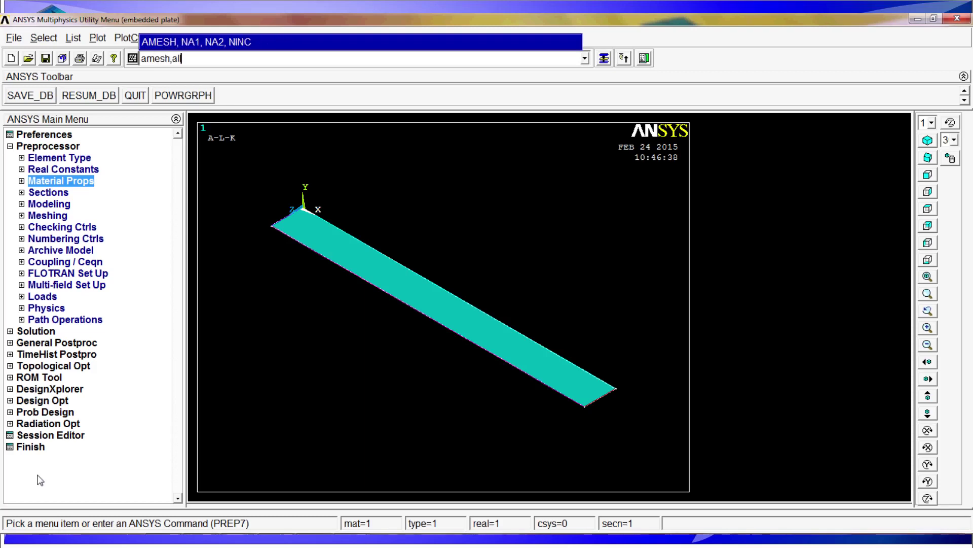
{"action": "key", "text": "Return"}
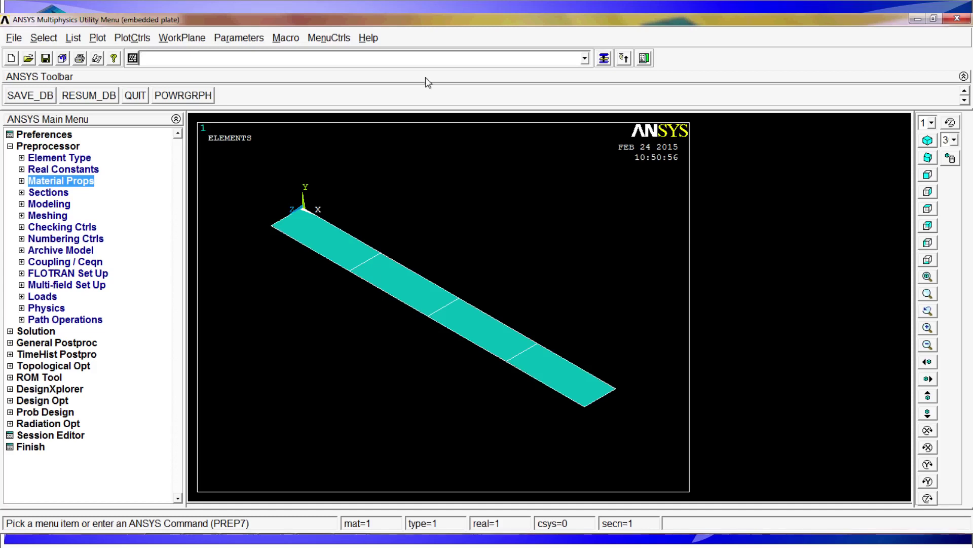
Turn off element shape display with /eshape,0 and redraw the plate as an area plot.
{"action": "type", "text": "acx"}
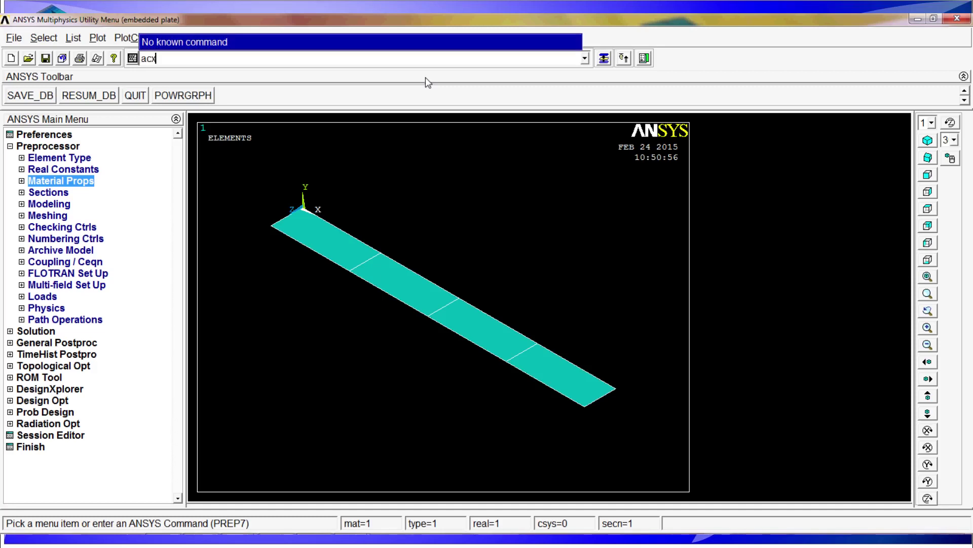
{"action": "key", "text": "BackSpace"}
{"action": "key", "text": "BackSpace"}
{"action": "key", "text": "BackSpace"}
{"action": "type", "text": "/eshape,0"}
{"action": "key", "text": "Return"}
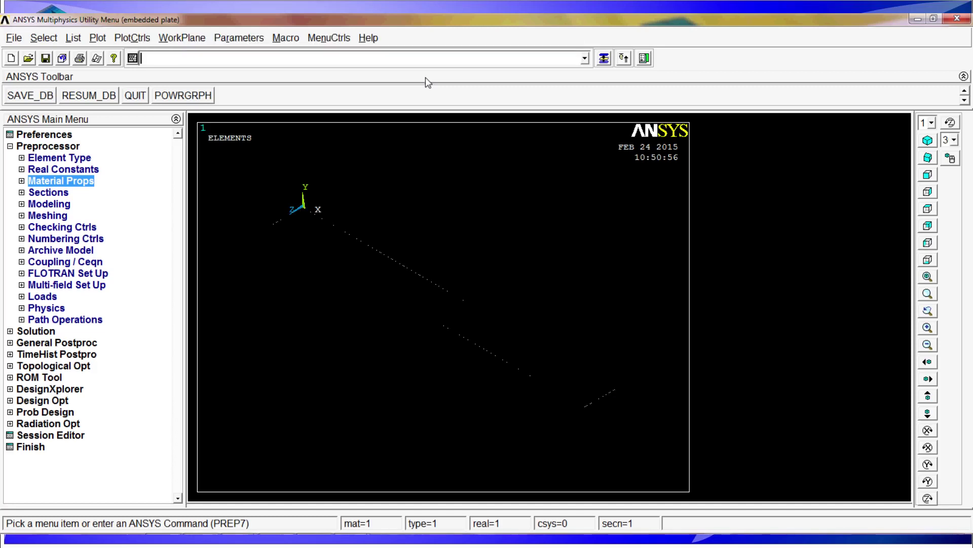
{"action": "type", "text": "ap"}
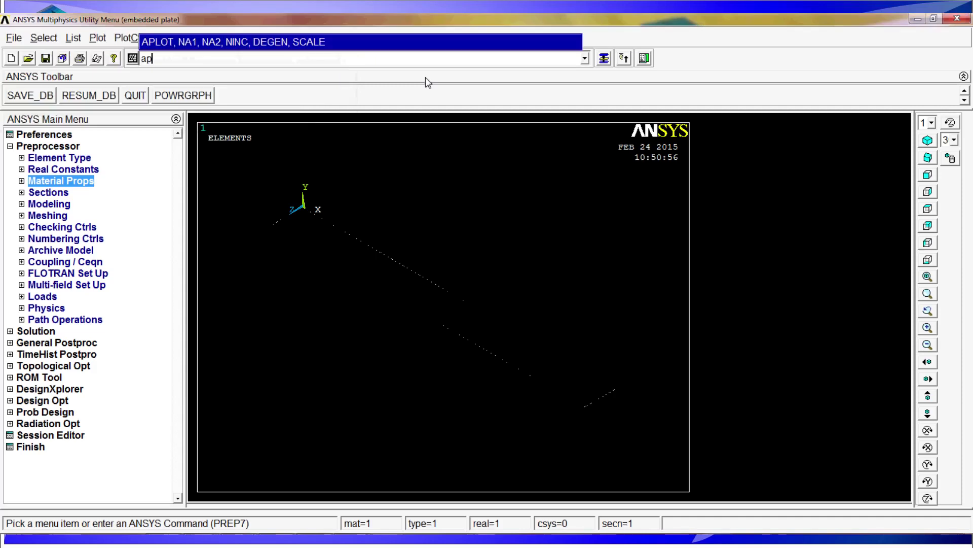
{"action": "type", "text": "lot"}
{"action": "key", "text": "Return"}
Set the area element size to 25/1000 for all areas and mesh them with amesh,all.
{"action": "type", "text": "a"}
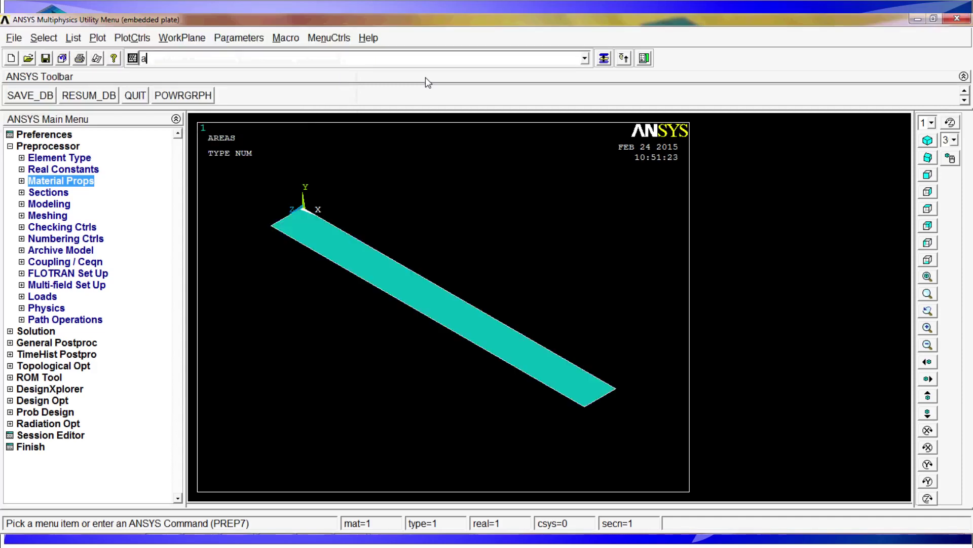
{"action": "type", "text": "esi"}
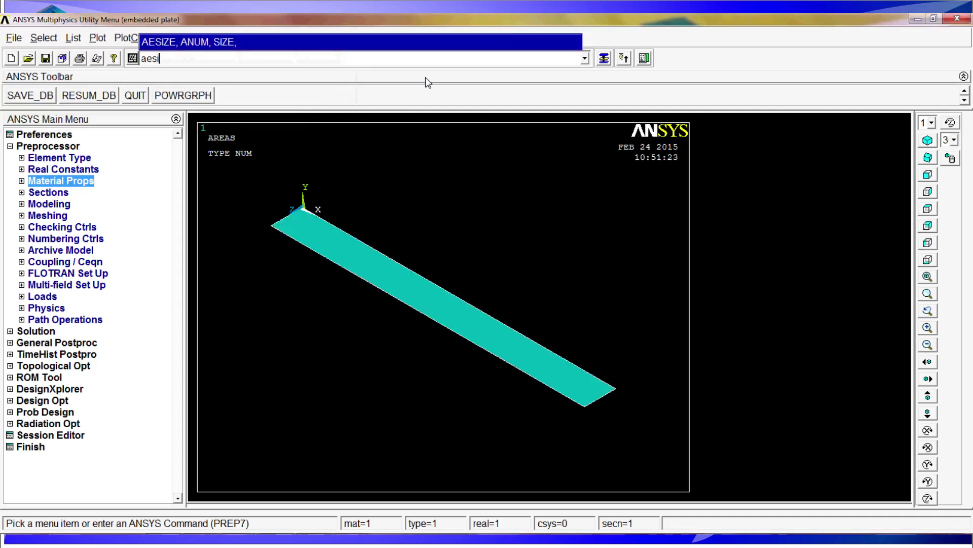
{"action": "type", "text": "ze,ak"}
{"action": "key", "text": "BackSpace"}
{"action": "type", "text": "ll,25/"}
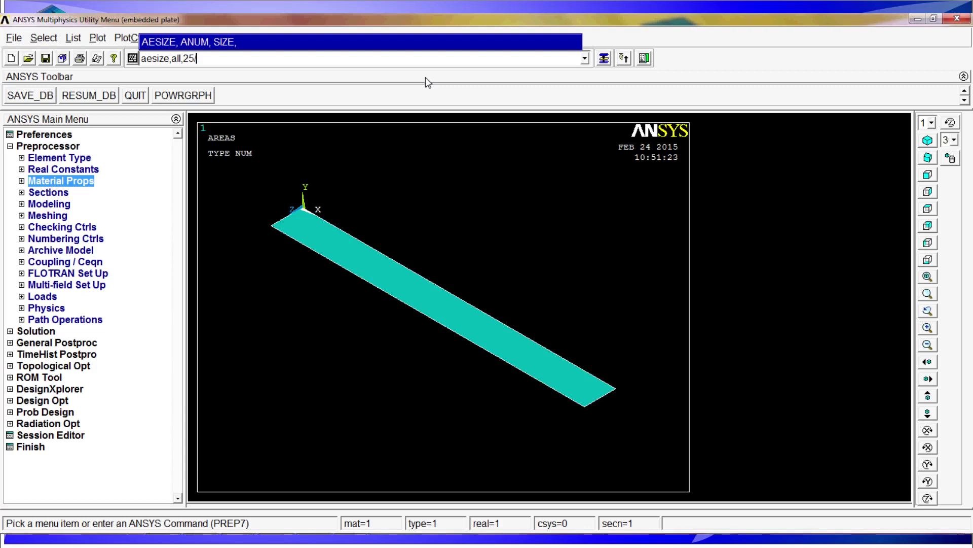
{"action": "type", "text": "1000"}
{"action": "key", "text": "Return"}
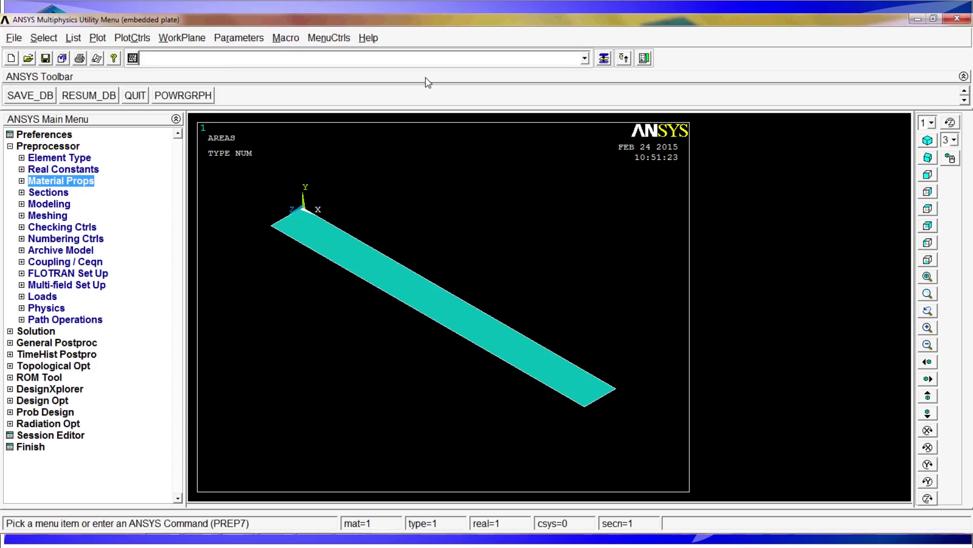
{"action": "type", "text": "amesh,all"}
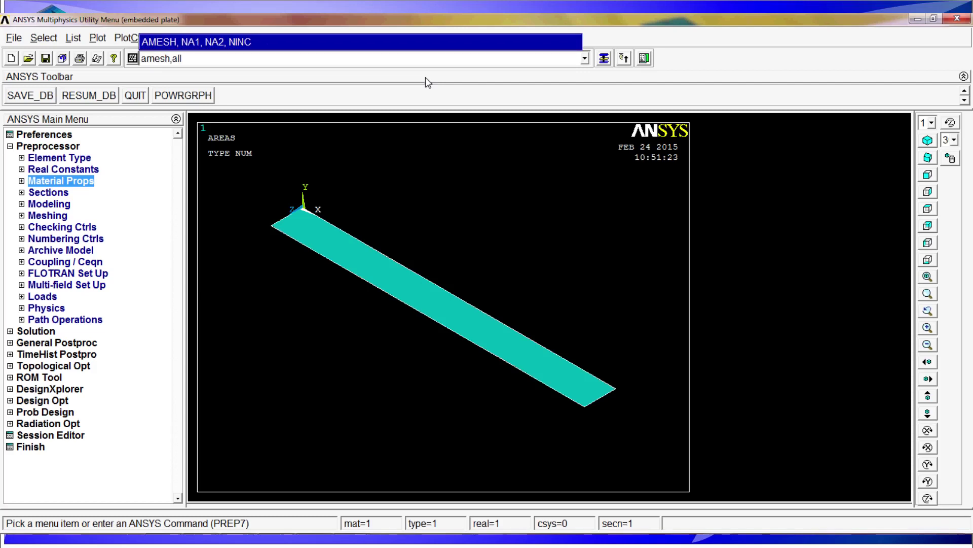
{"action": "key", "text": "Return"}
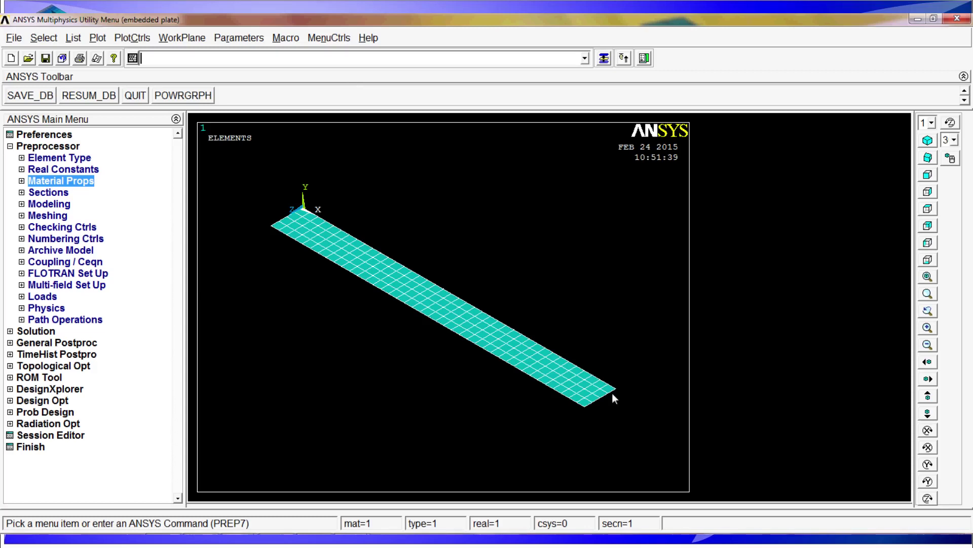
Pan the meshed plate slightly left in the graphics window using dynamic mode.
{"action": "left_click", "coordinate": [951, 158]}
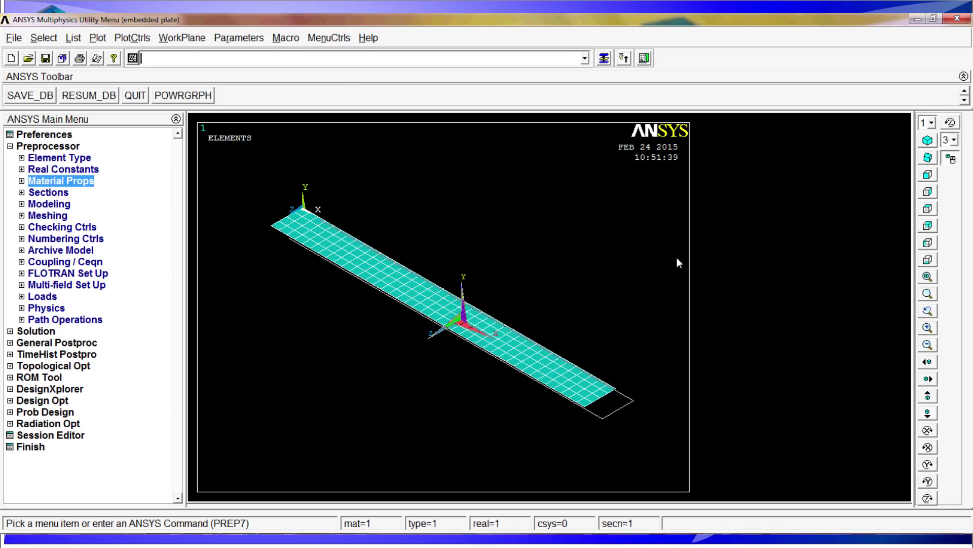
{"action": "left_click_drag", "start_coordinate": [517, 261], "coordinate": [437, 249]}
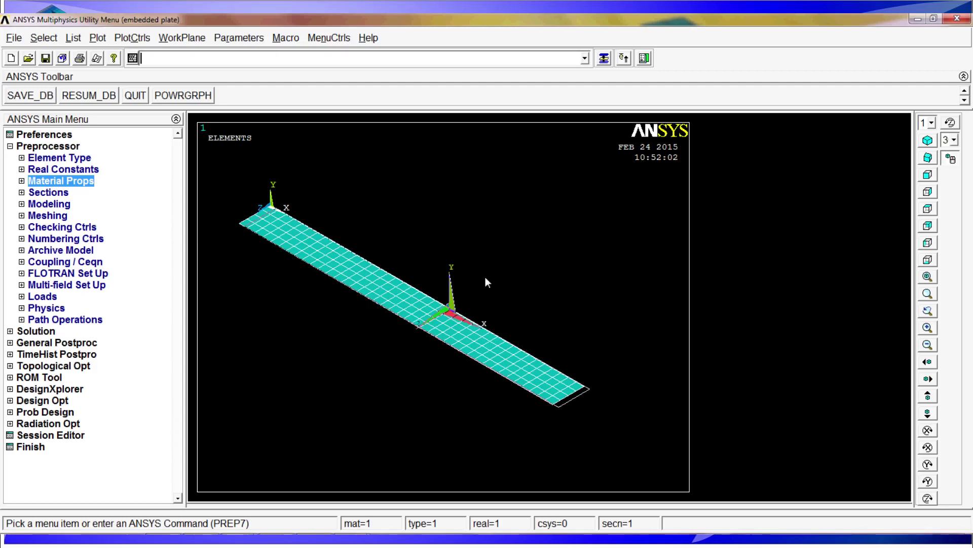
{"action": "left_click_drag", "start_coordinate": [486, 277], "coordinate": [495, 278]}
Constrain all DOF at the two left-end keypoints of the plate using dk,p.
{"action": "type", "text": "dk,p"}
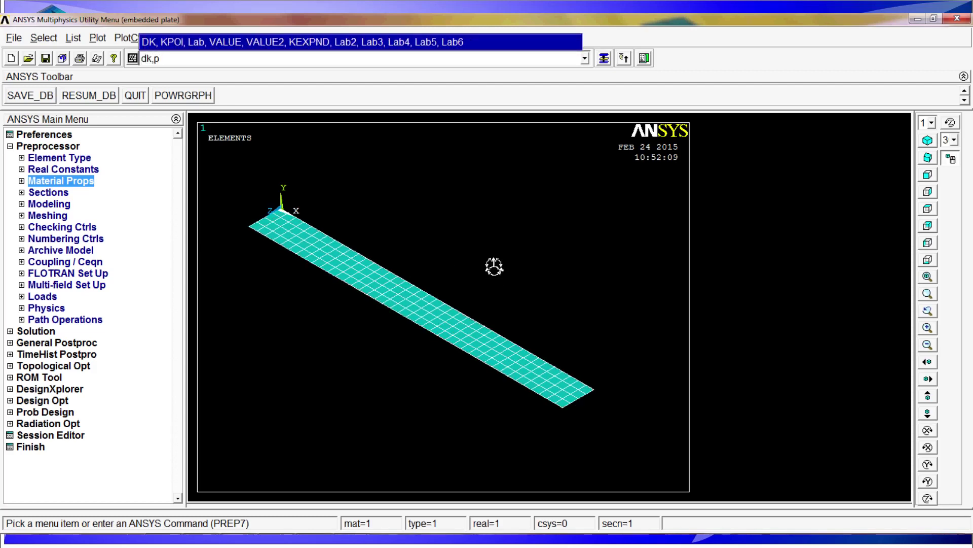
{"action": "key", "text": "Return"}
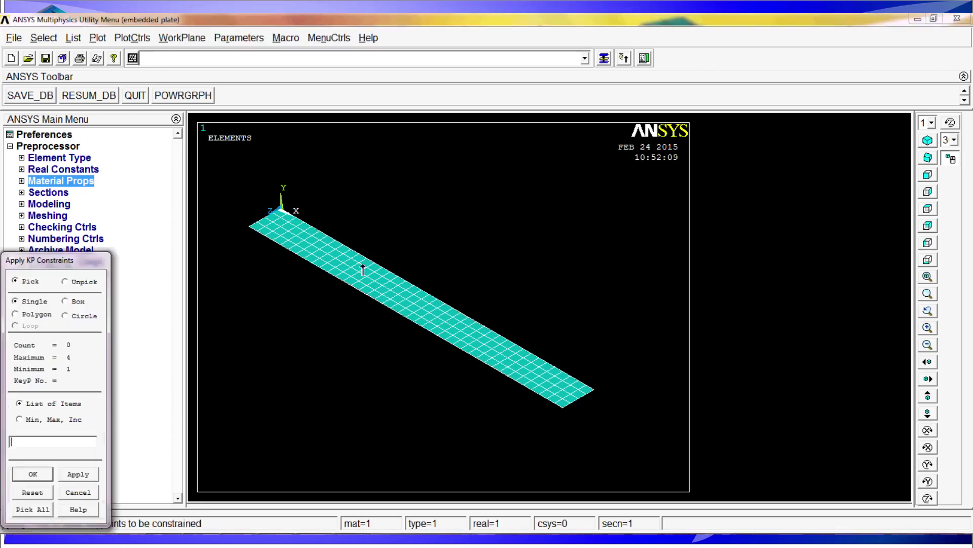
{"action": "left_click", "coordinate": [240, 228]}
{"action": "middle_click", "coordinate": [254, 218]}
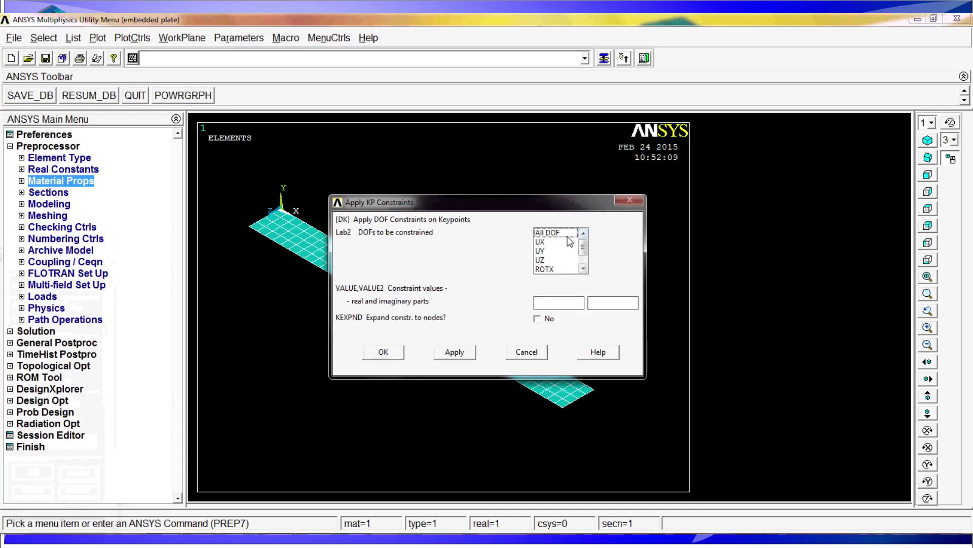
{"action": "left_click", "coordinate": [555, 234]}
{"action": "left_click", "coordinate": [572, 306]}
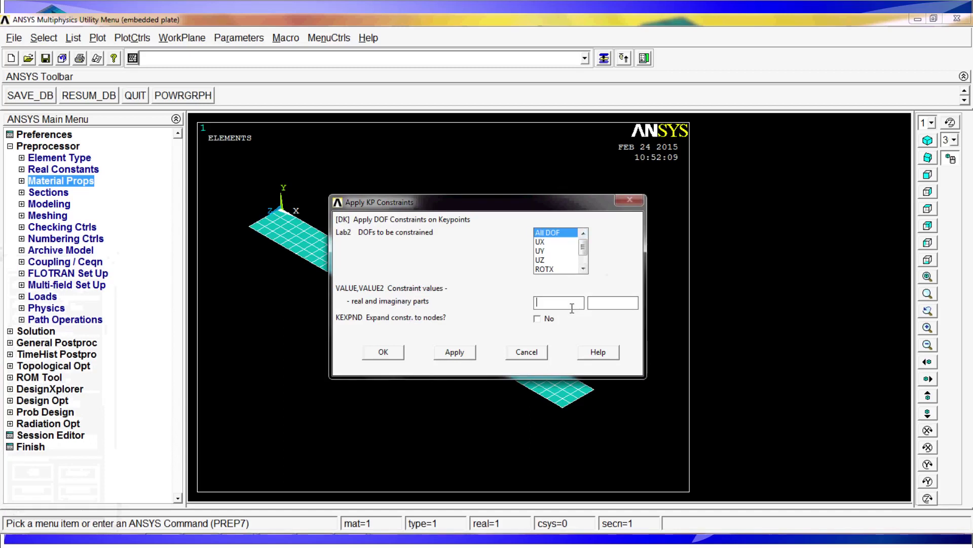
{"action": "left_click", "coordinate": [442, 352]}
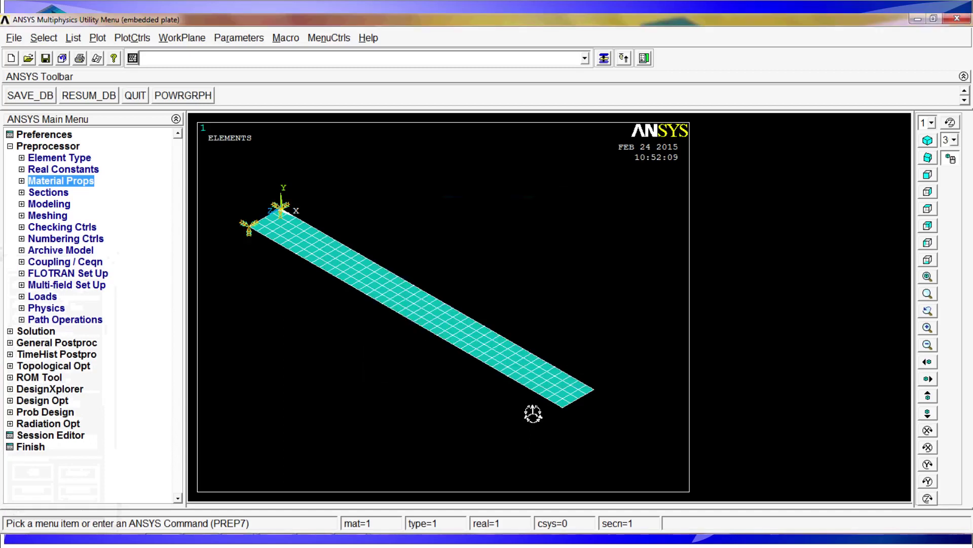
Apply an FY force of -50 to the two right-end keypoints with fk,p.
{"action": "type", "text": "fk,p"}
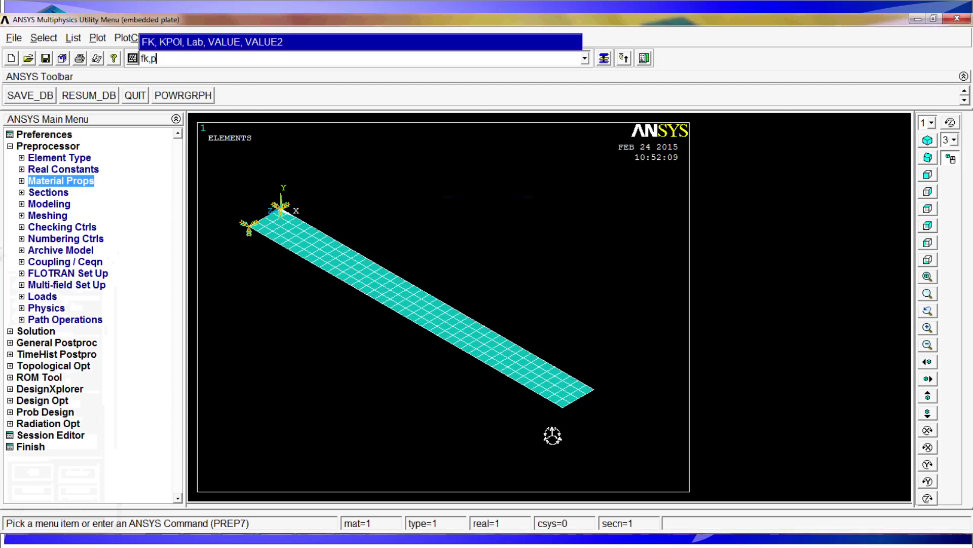
{"action": "key", "text": "Return"}
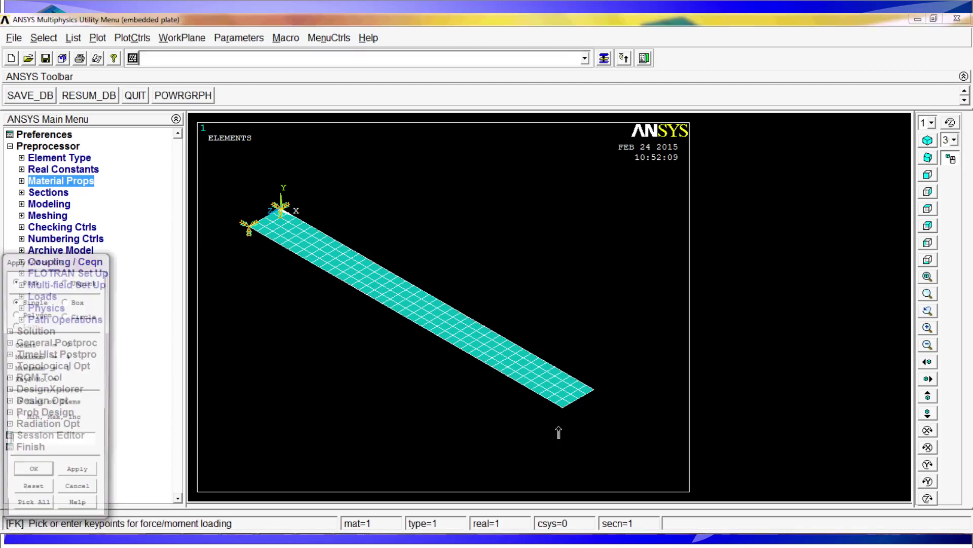
{"action": "left_click", "coordinate": [562, 408]}
{"action": "left_click", "coordinate": [597, 391]}
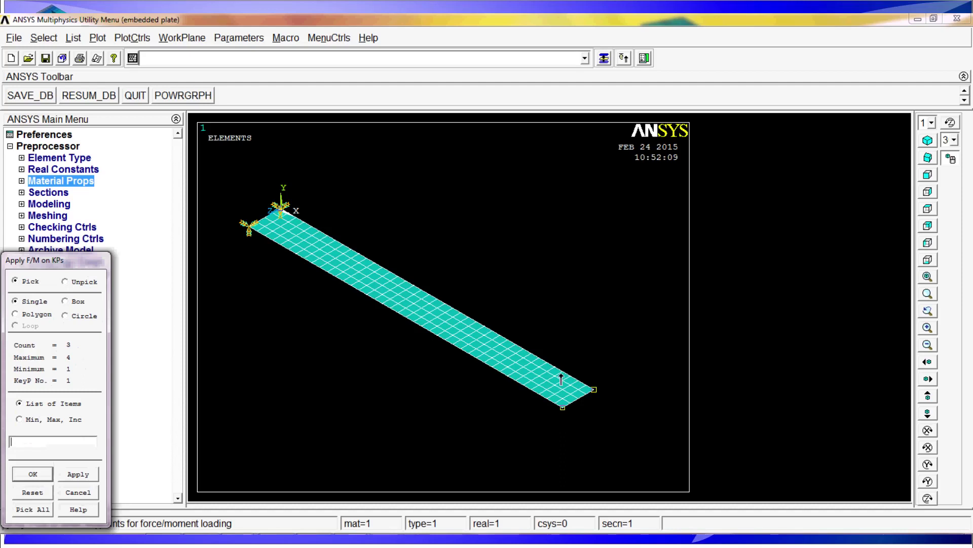
{"action": "key", "text": "Return"}
{"action": "left_click", "coordinate": [572, 256]}
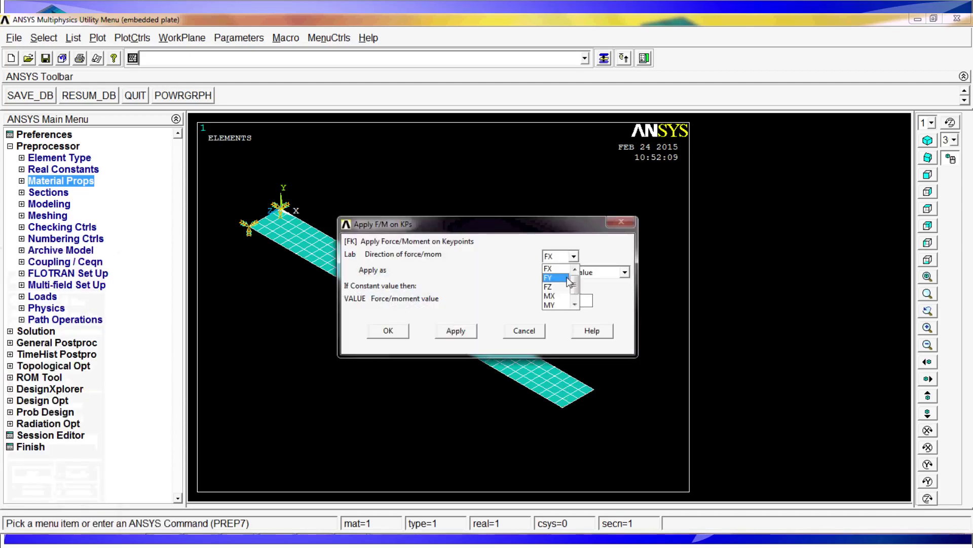
{"action": "left_click", "coordinate": [550, 268]}
{"action": "left_click", "coordinate": [562, 301]}
{"action": "type", "text": "-50"}
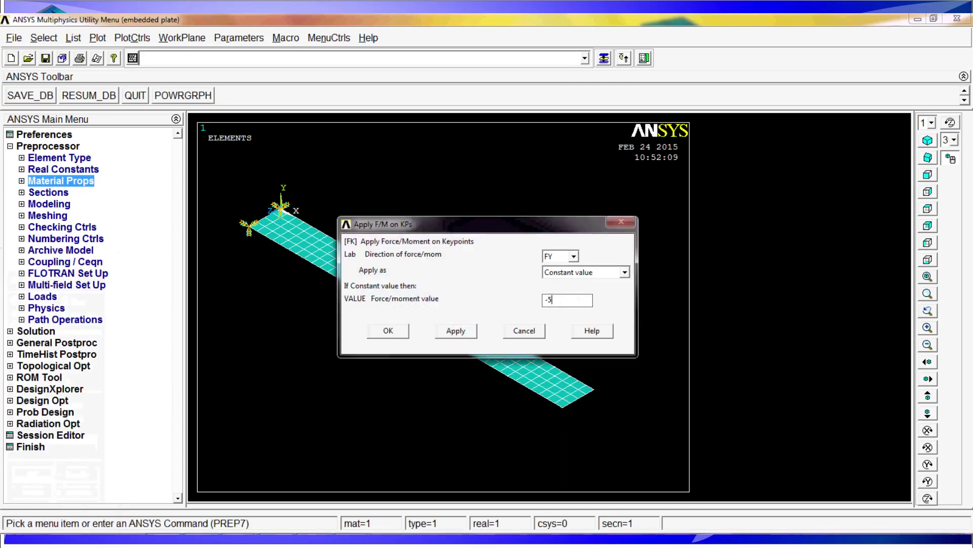
{"action": "left_click", "coordinate": [390, 332]}
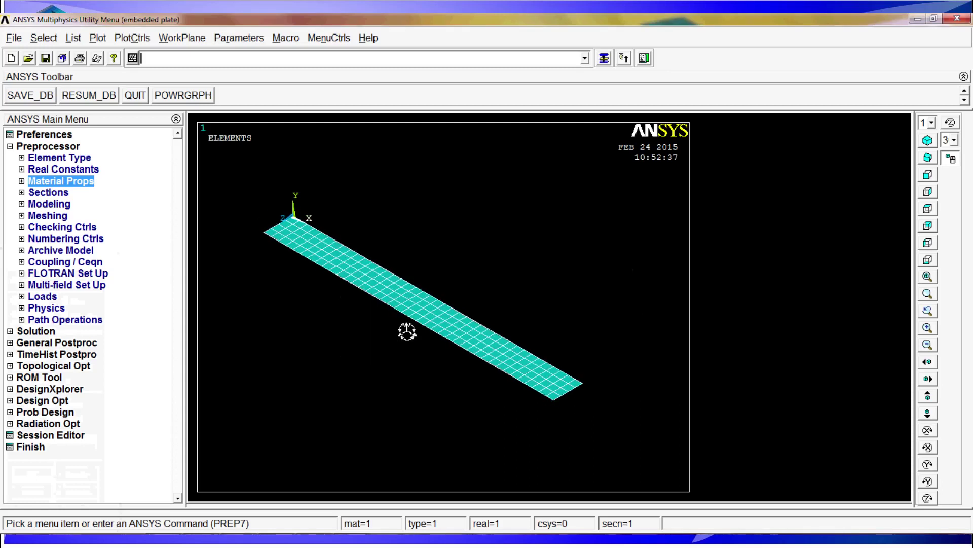
Delete all keypoint forces with fkdele,all,all and reselect everything with allsel.
{"action": "type", "text": "f"}
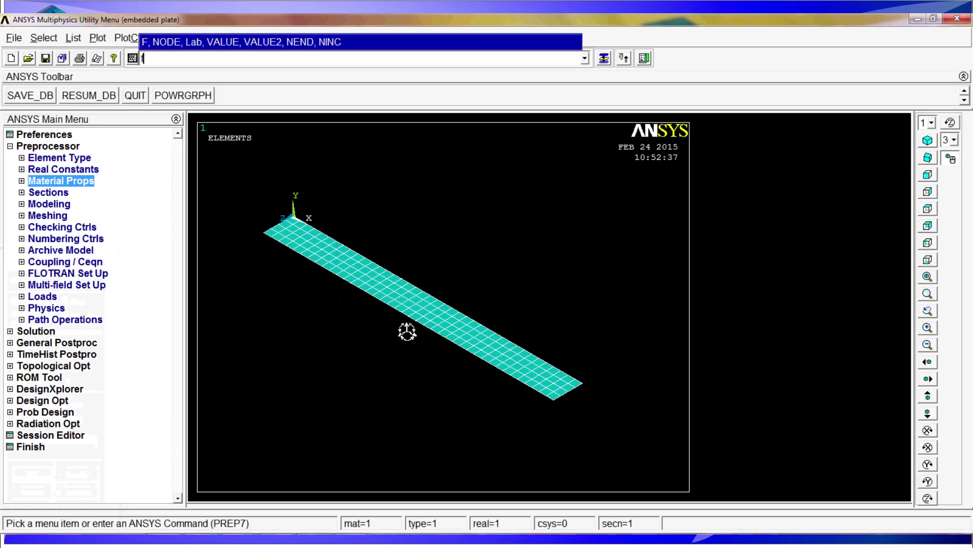
{"action": "type", "text": "ld"}
{"action": "key", "text": "BackSpace"}
{"action": "key", "text": "BackSpace"}
{"action": "key", "text": "BackSpace"}
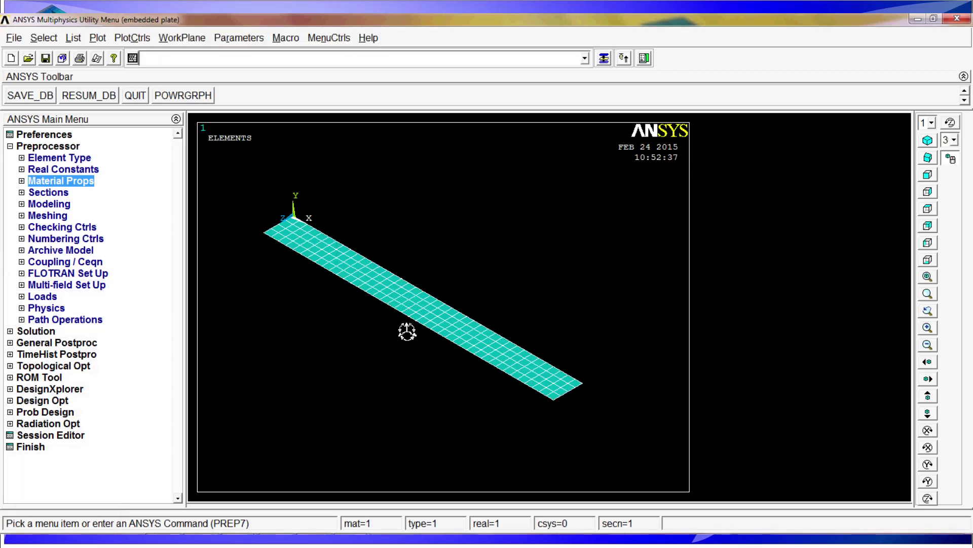
{"action": "type", "text": "fkdele,a"}
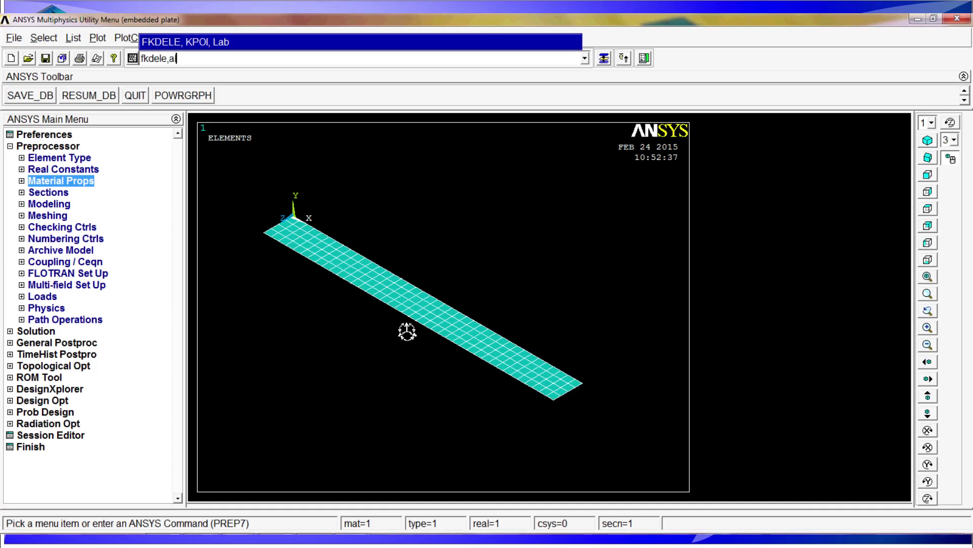
{"action": "type", "text": "ll,all"}
{"action": "key", "text": "Return"}
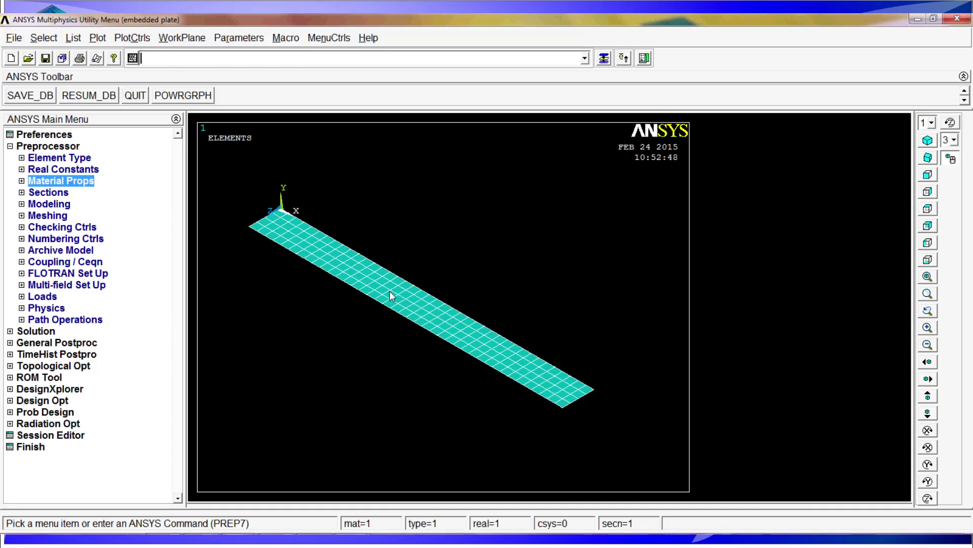
{"action": "type", "text": "a"}
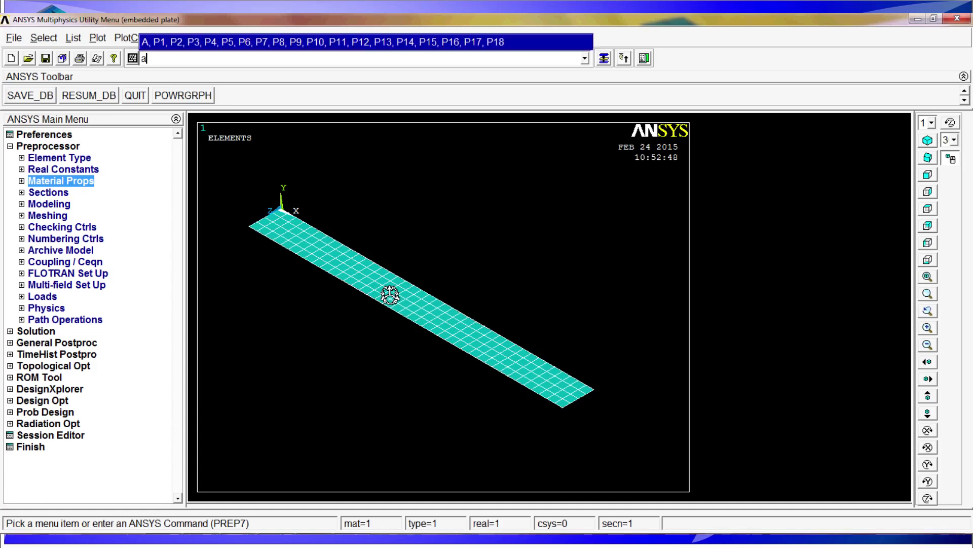
{"action": "type", "text": "llsel"}
{"action": "key", "text": "Return"}
Reapply the downward FY = -50 force at the plate's right-end keypoints.
{"action": "type", "text": "fk"}
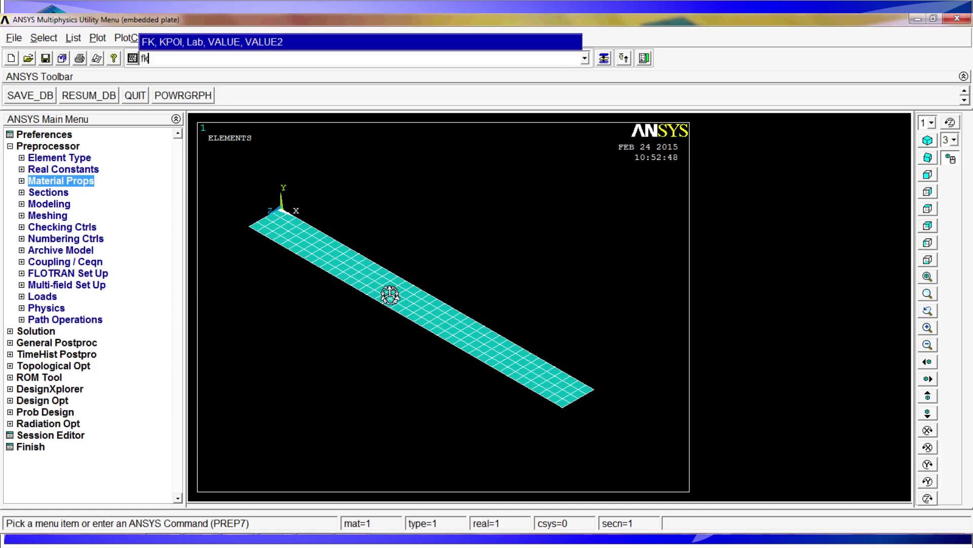
{"action": "type", "text": ",p"}
{"action": "key", "text": "Return"}
{"action": "left_click", "coordinate": [592, 411]}
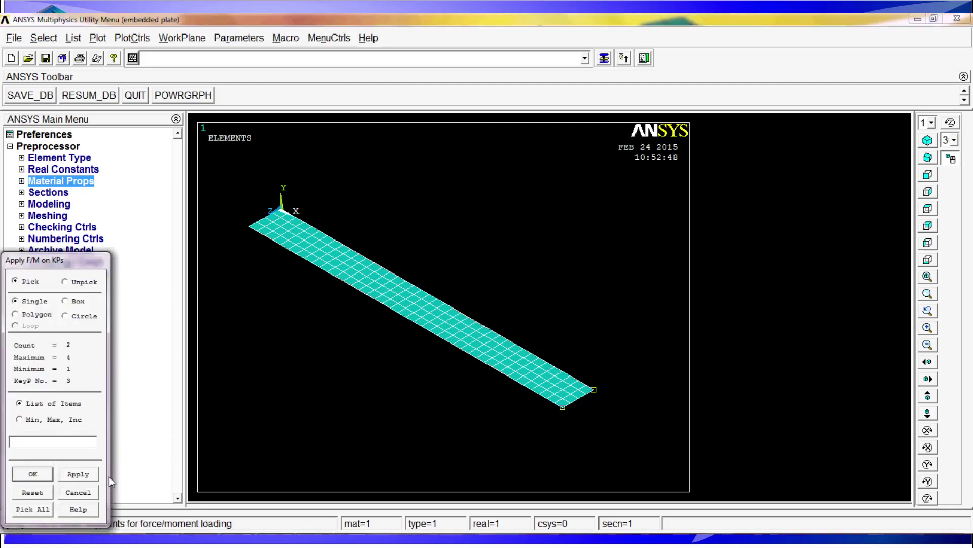
{"action": "left_click", "coordinate": [37, 477]}
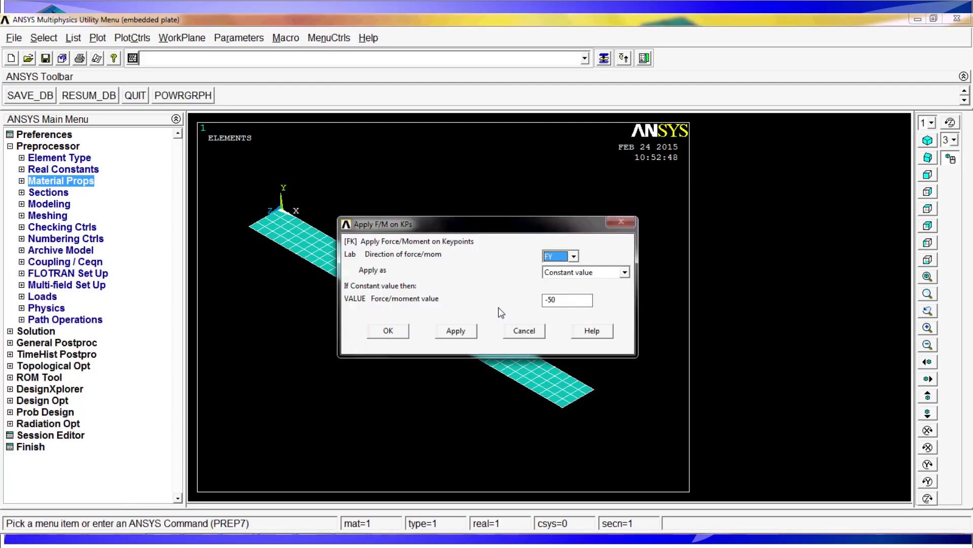
{"action": "left_click", "coordinate": [388, 333]}
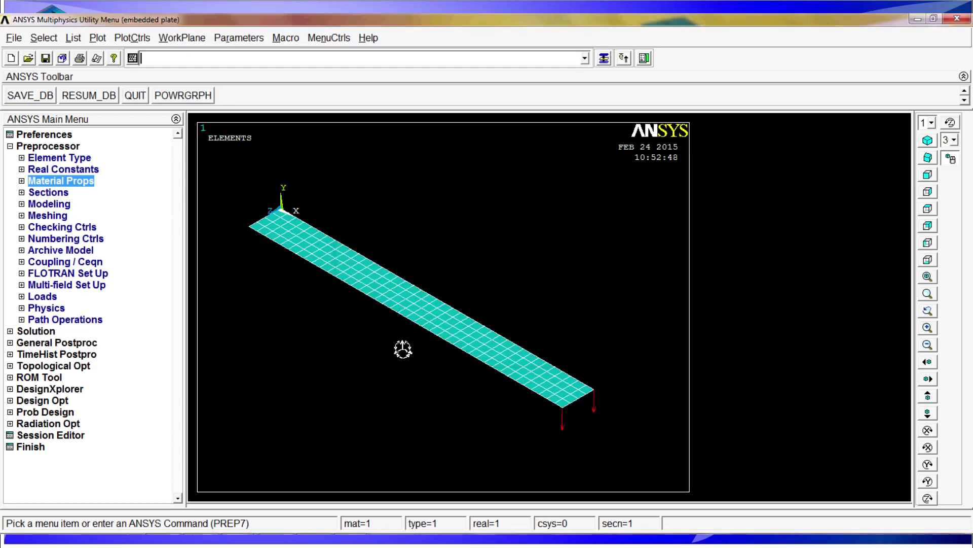
Enter /solu, solve the loaded plate, and close the 'Solution is done!' note.
{"action": "type", "text": "/solu"}
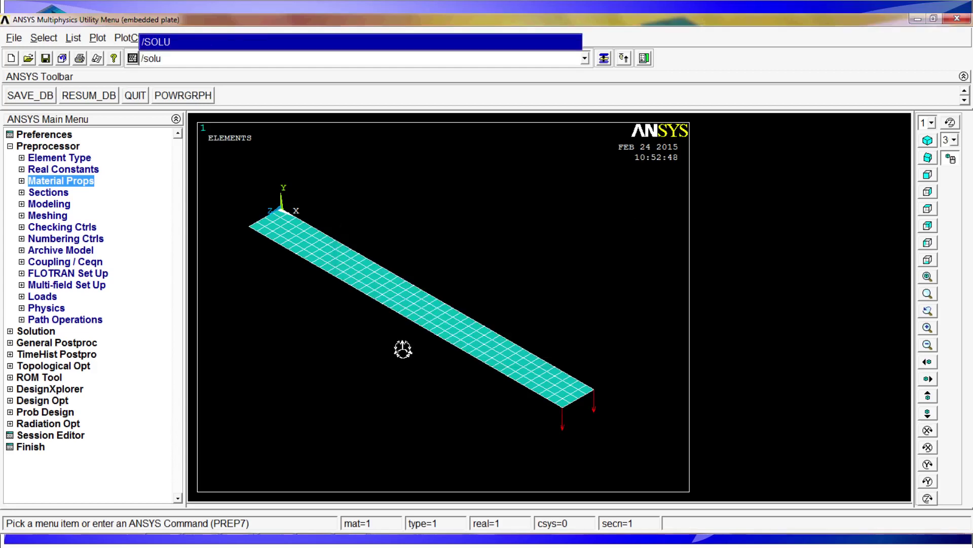
{"action": "key", "text": "Return"}
{"action": "type", "text": "sol"}
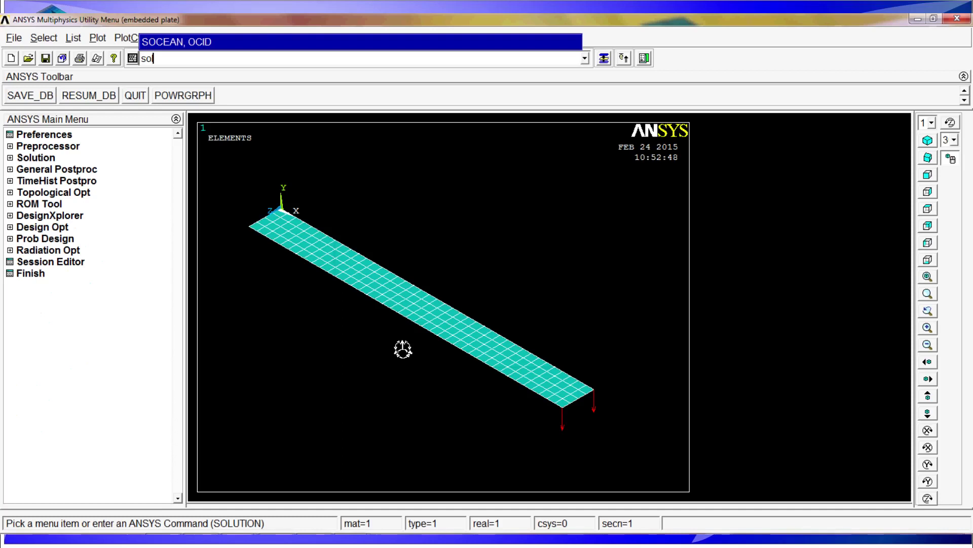
{"action": "type", "text": "ve"}
{"action": "key", "text": "Return"}
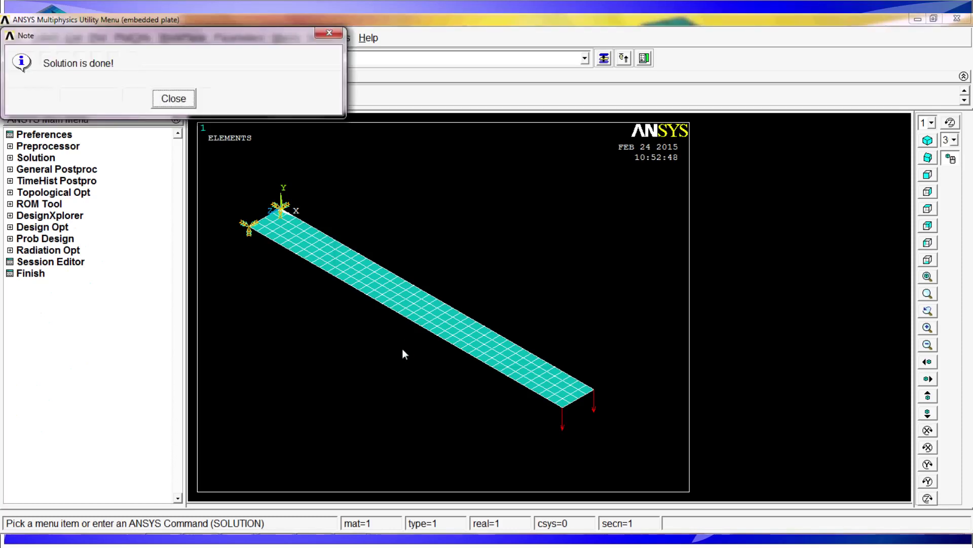
{"action": "left_click", "coordinate": [172, 99]}
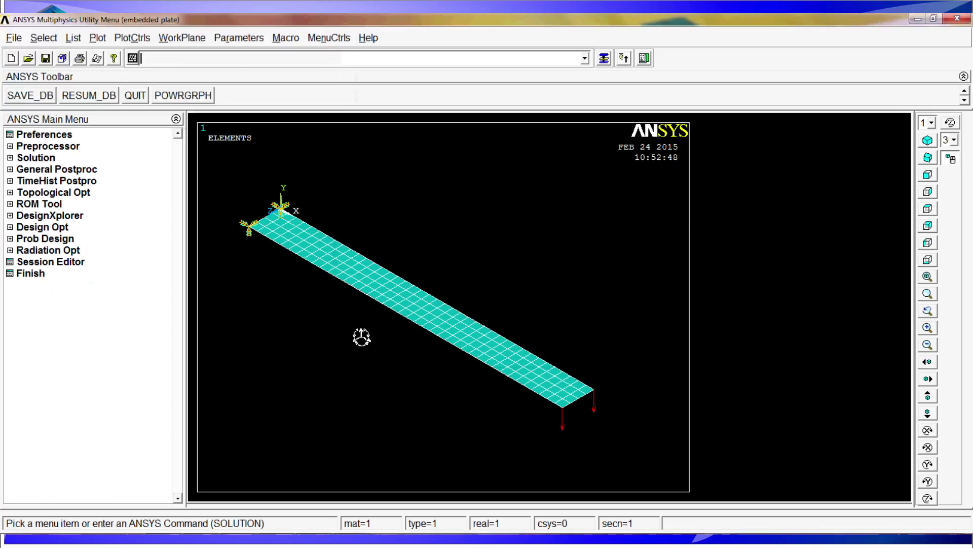
In /post1, plot the total displacement contour (plnsol,u,sum), peaking at 0.180609.
{"action": "type", "text": "/post1"}
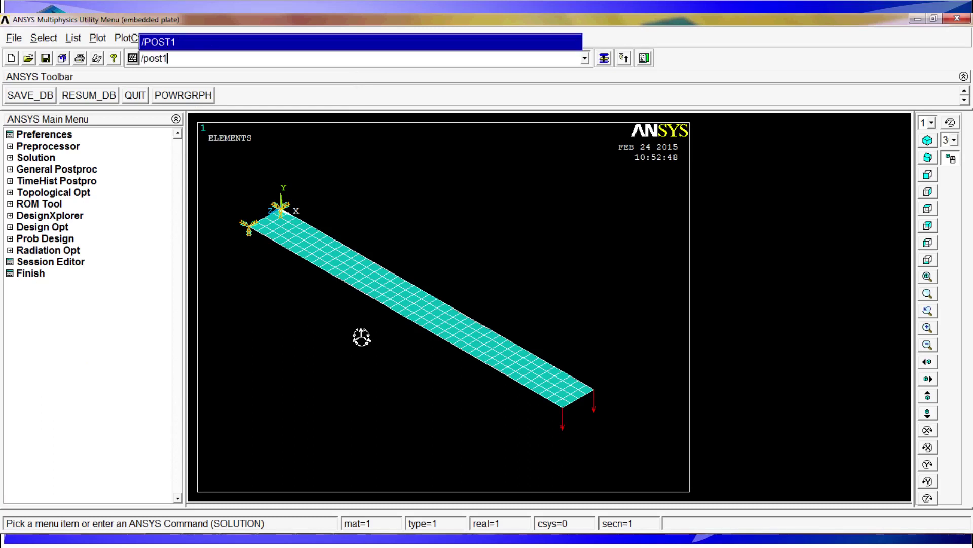
{"action": "key", "text": "Return"}
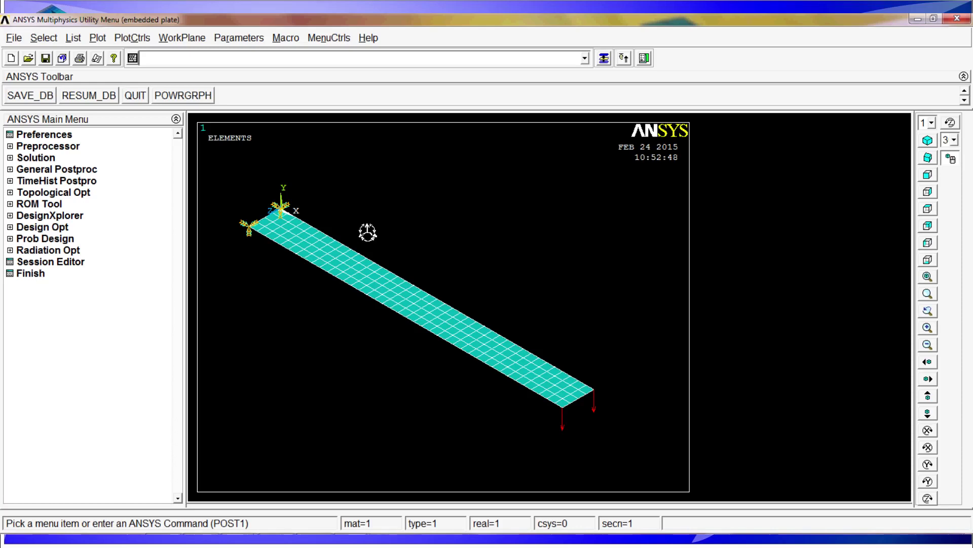
{"action": "type", "text": "plnsol"}
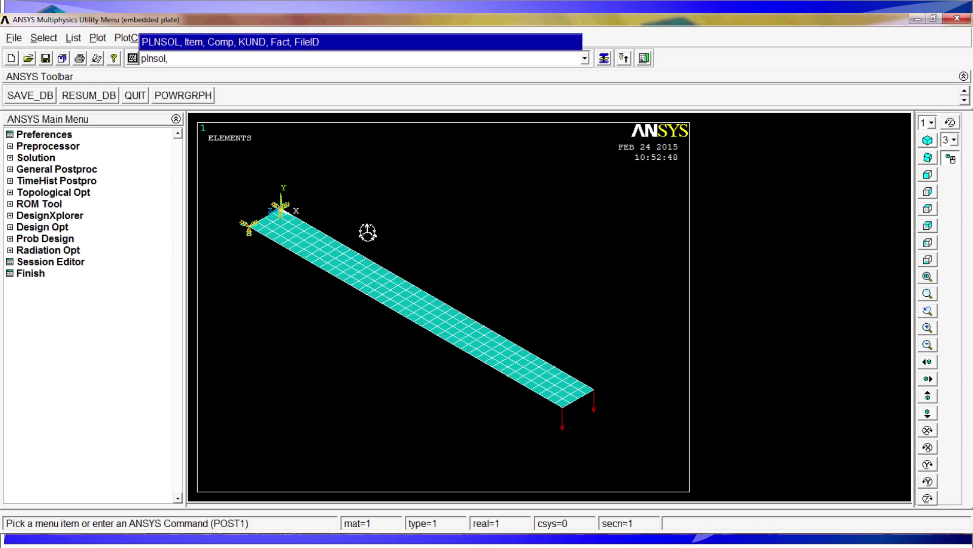
{"action": "type", "text": ",u,sum"}
{"action": "key", "text": "Return"}
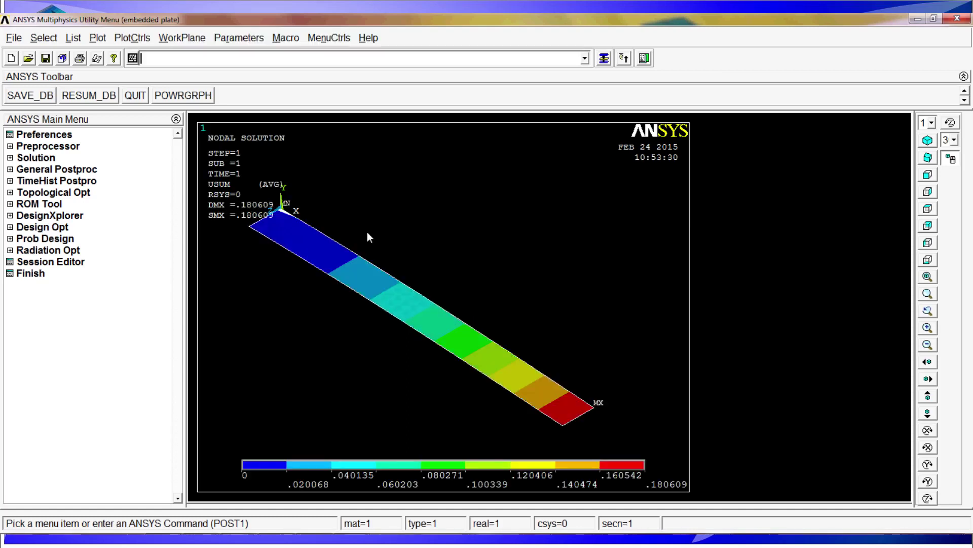
{"action": "right_click_drag", "start_coordinate": [576, 409], "coordinate": [497, 369], "text": "ctrl"}
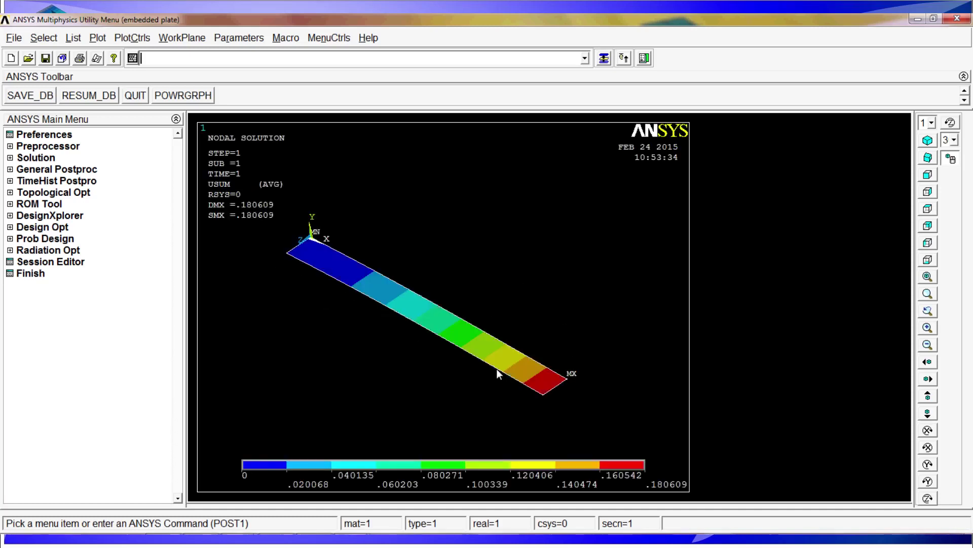
Edit the recalled command to plnsol,s,eqv and view the von Mises stress contour.
{"action": "key", "text": "Up"}
{"action": "key", "text": "End"}
{"action": "key", "text": "BackSpace"}
{"action": "key", "text": "BackSpace"}
{"action": "key", "text": "BackSpace"}
{"action": "key", "text": "BackSpace"}
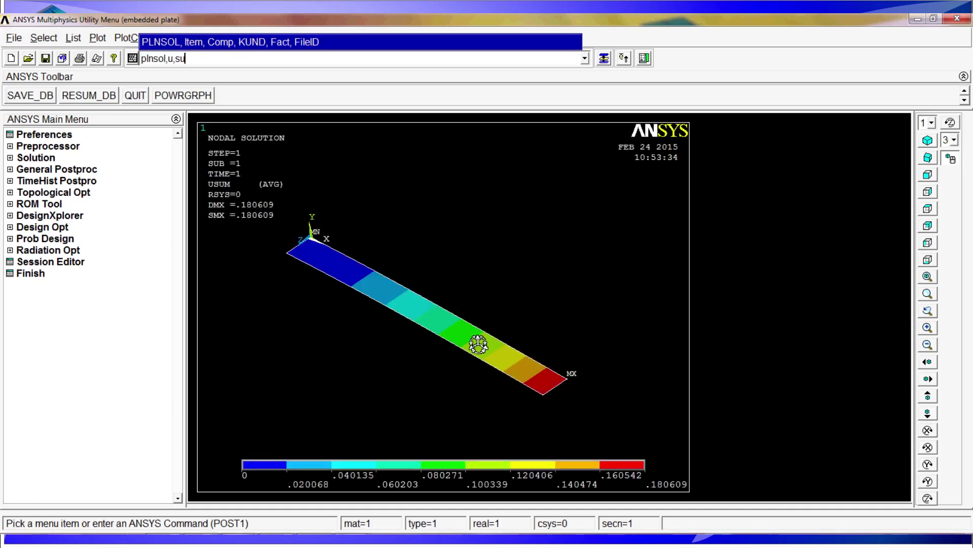
{"action": "key", "text": "BackSpace"}
{"action": "type", "text": "s,e1"}
{"action": "key", "text": "BackSpace"}
{"action": "type", "text": "qv"}
{"action": "key", "text": "Return"}
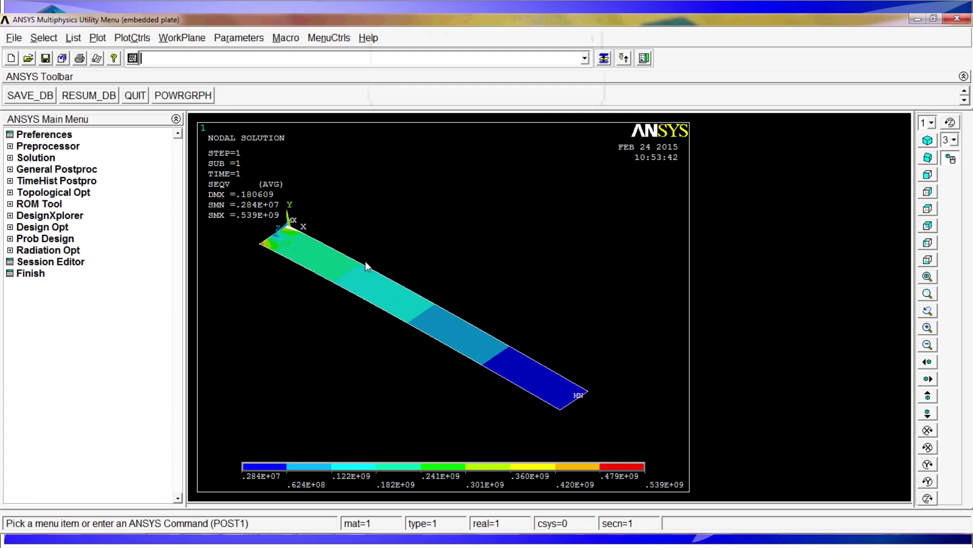
{"action": "left_click_drag", "start_coordinate": [366, 261], "coordinate": [548, 370], "text": "ctrl"}
{"action": "scroll", "coordinate": [548, 367], "scroll_direction": "up", "scroll_amount": 3}
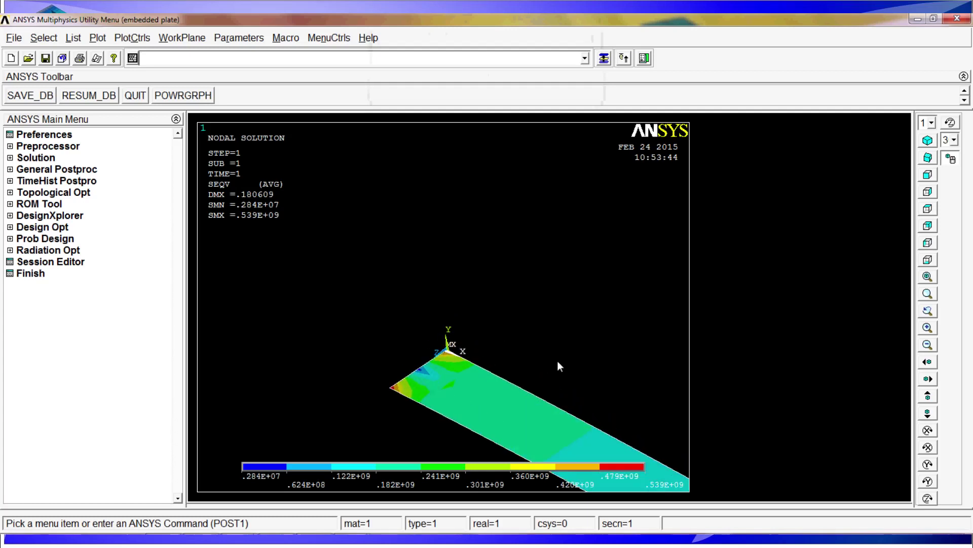
{"action": "scroll", "coordinate": [558, 366], "scroll_direction": "down", "scroll_amount": 3}
{"action": "left_click_drag", "start_coordinate": [482, 326], "coordinate": [365, 261], "text": "ctrl"}
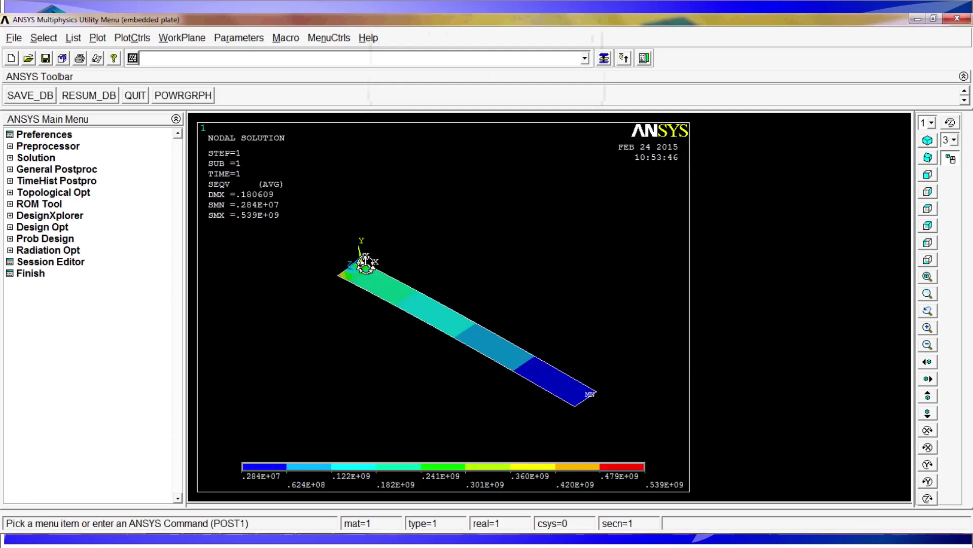
Plot displacement vectors with plvect,u, ranging 0 to .180609 toward the tip.
{"action": "type", "text": "plvect,"}
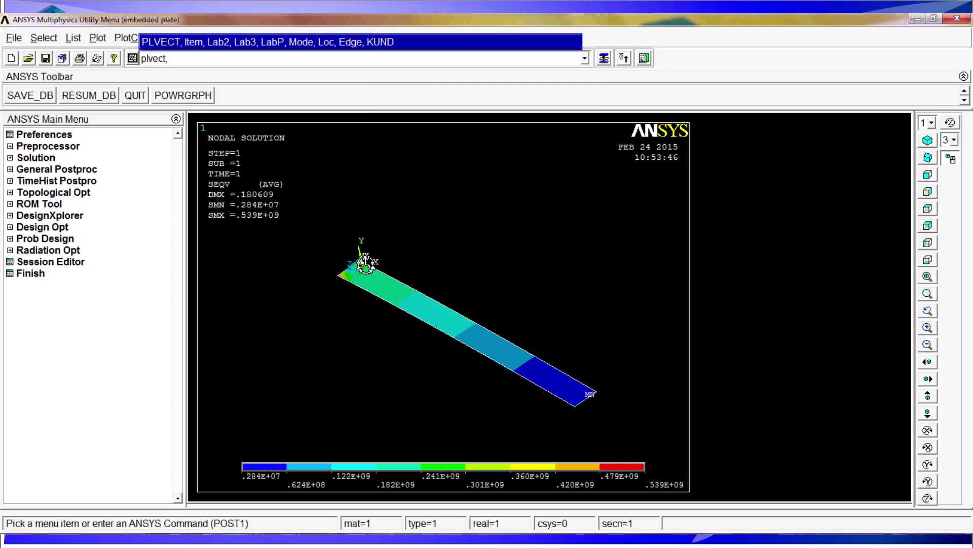
{"action": "type", "text": "u"}
{"action": "key", "text": "Return"}
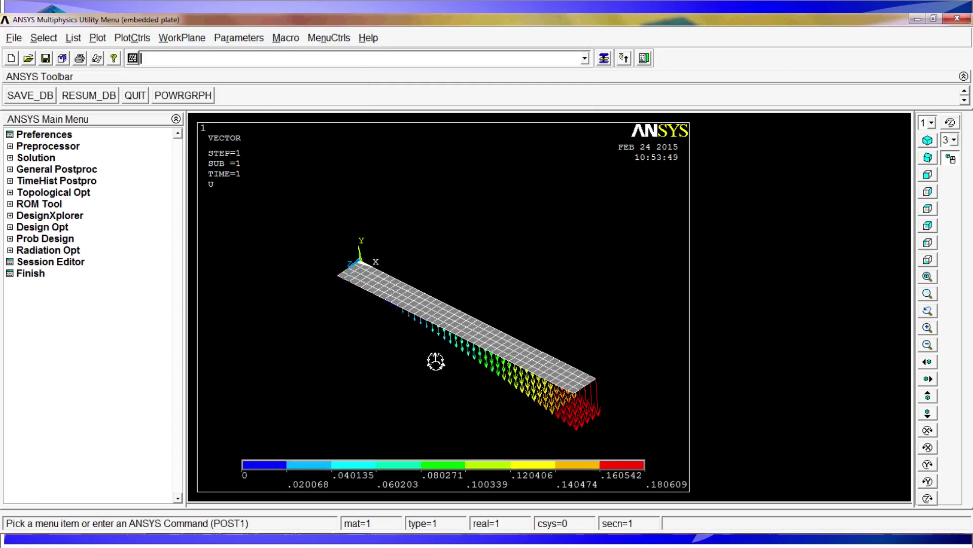
{"action": "right_click_drag", "start_coordinate": [436, 361], "coordinate": [478, 311], "text": "ctrl"}
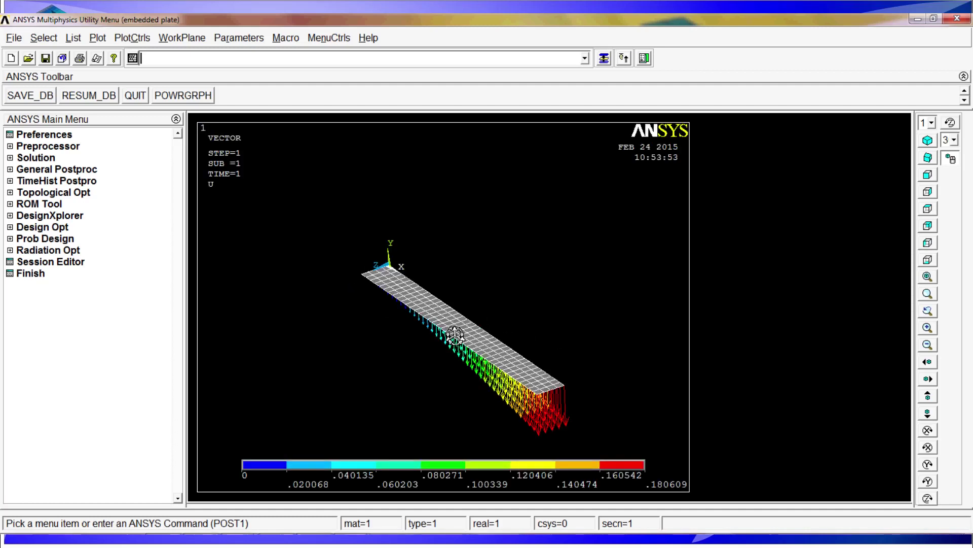
{"action": "left_click_drag", "start_coordinate": [455, 335], "coordinate": [387, 263], "text": "ctrl"}
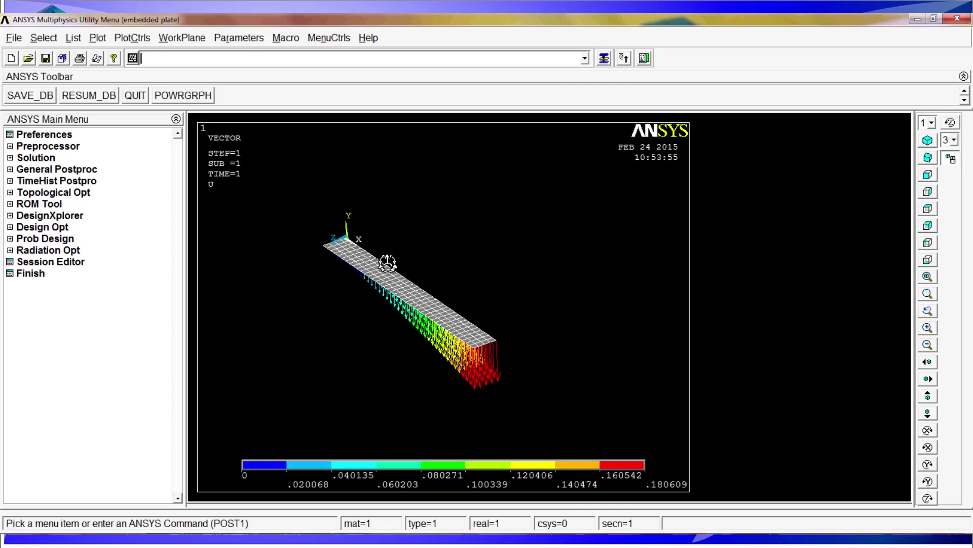
Replot the USUM contour and show shell thickness with /eshape,1,1, maximum 0.180689.
{"action": "type", "text": "plnsol,u"}
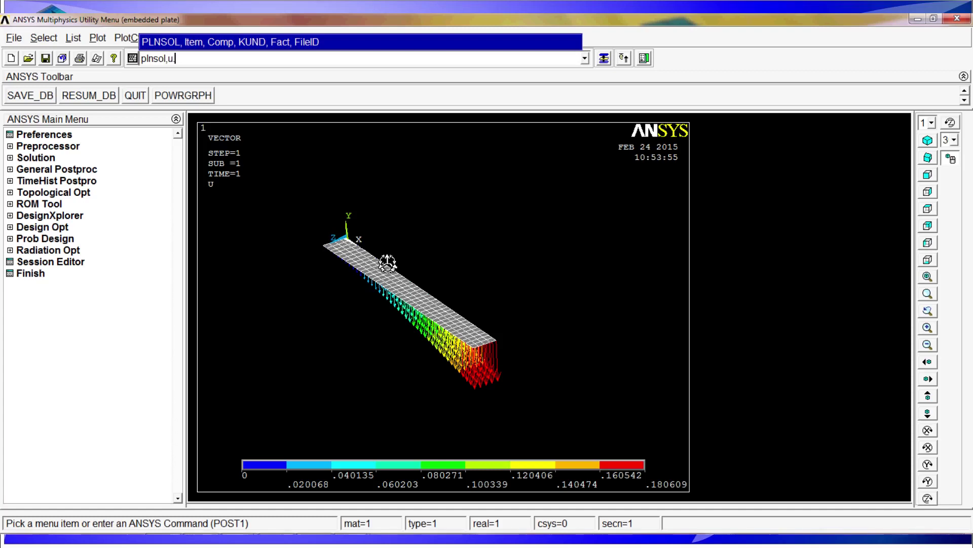
{"action": "type", "text": "sum"}
{"action": "key", "text": "Return"}
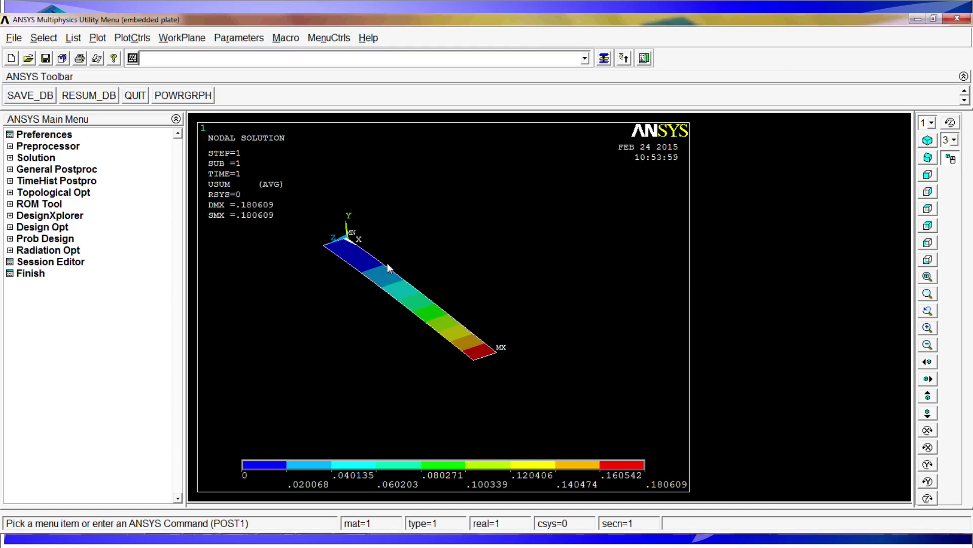
{"action": "type", "text": "/"}
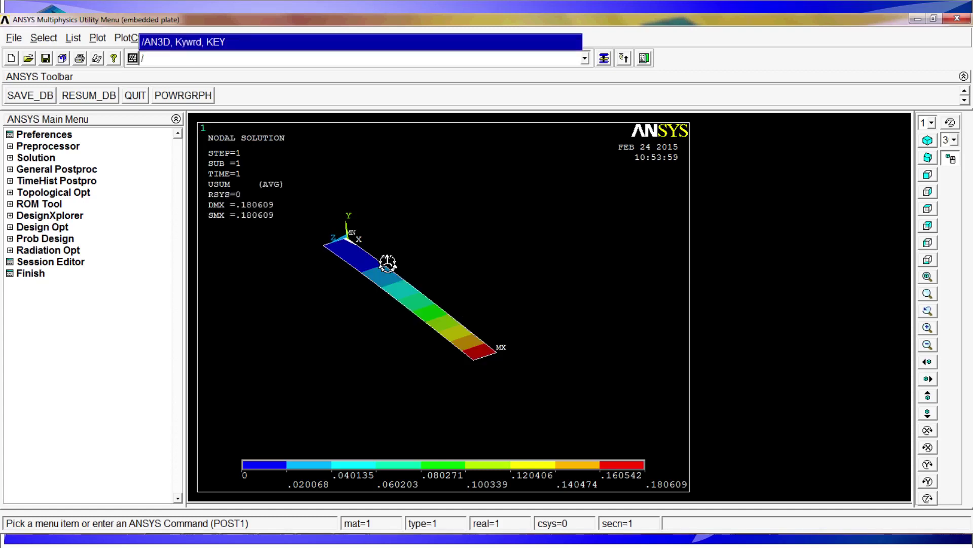
{"action": "type", "text": "eshape,1,1"}
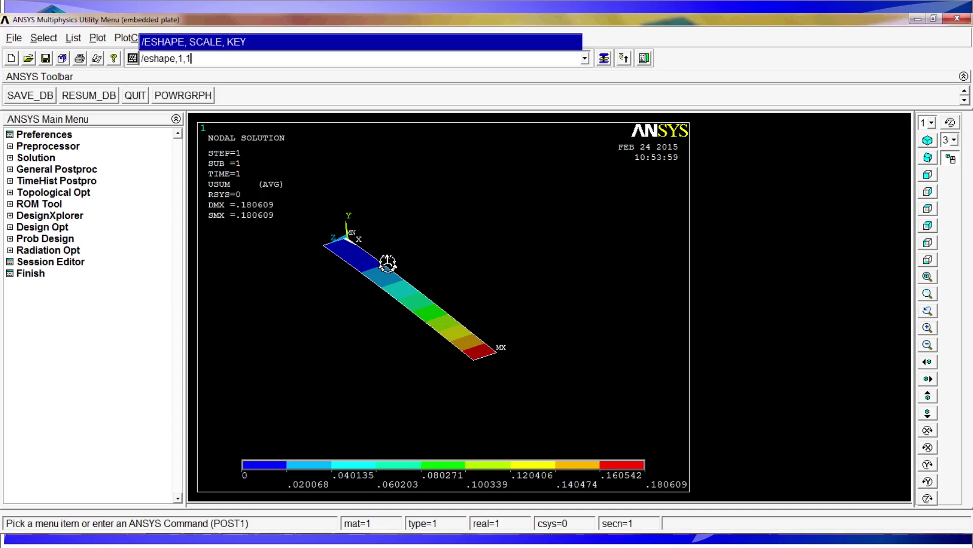
{"action": "key", "text": "Return"}
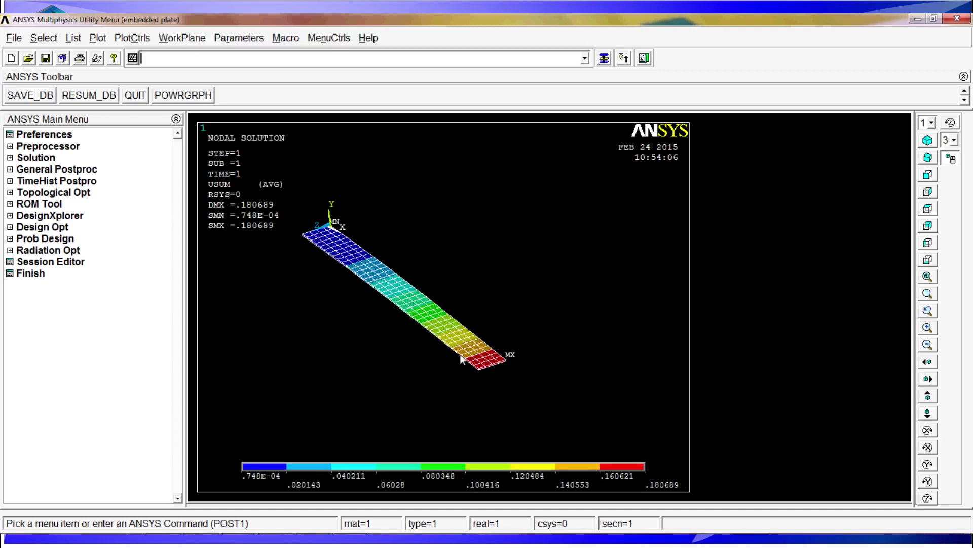
{"action": "middle_click_drag", "start_coordinate": [467, 359], "coordinate": [498, 370], "text": "ctrl"}
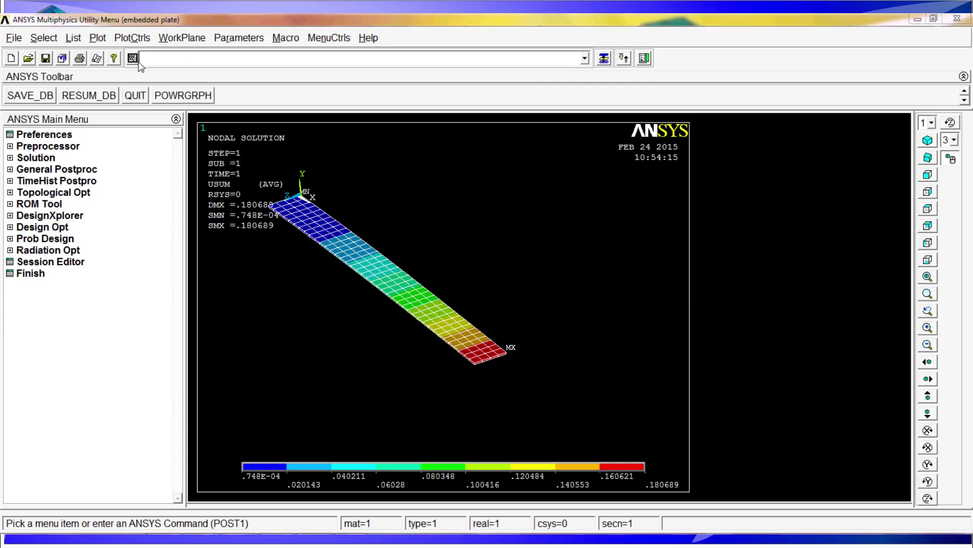
Open the Exit from ANSYS dialog from the QUIT button on the toolbar.
{"action": "left_click_drag", "start_coordinate": [391, 250], "coordinate": [454, 250], "text": "ctrl"}
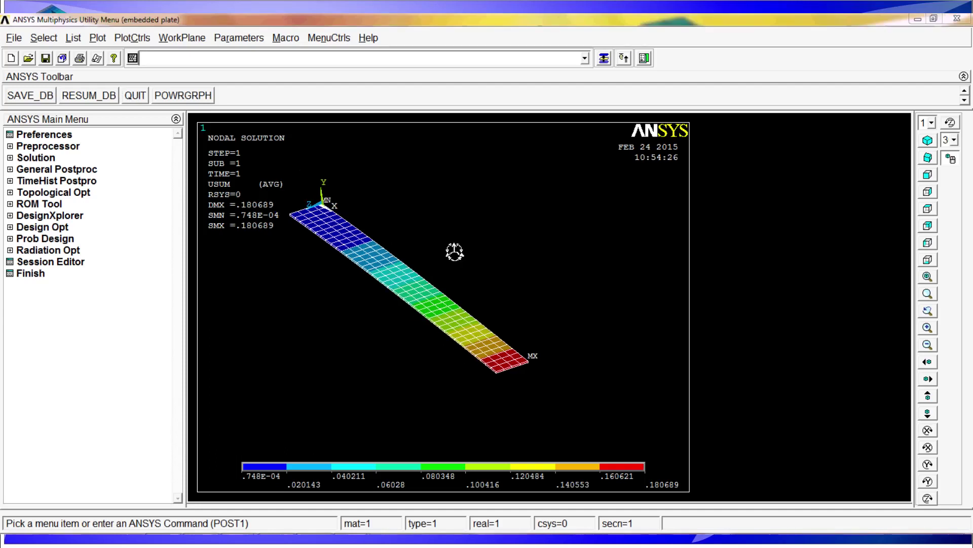
{"action": "left_click", "coordinate": [131, 99]}
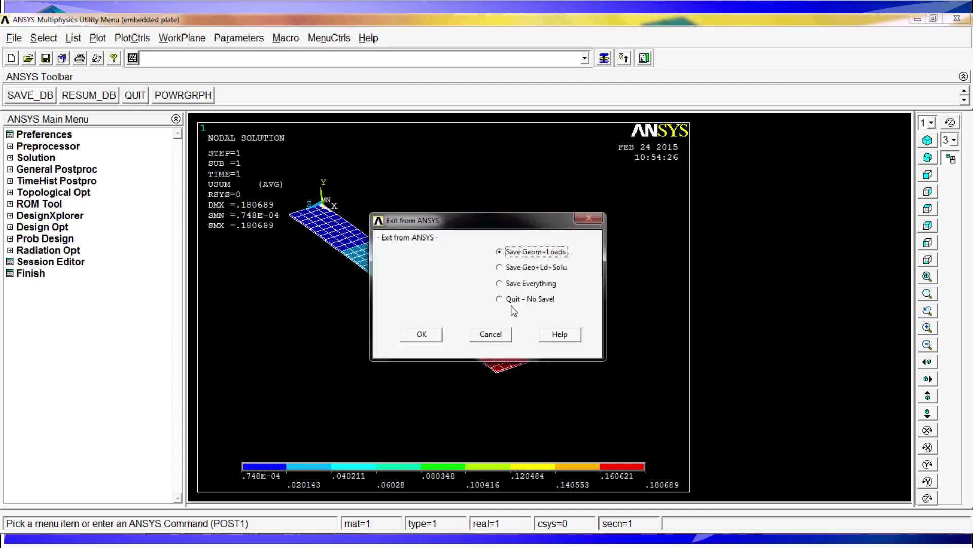